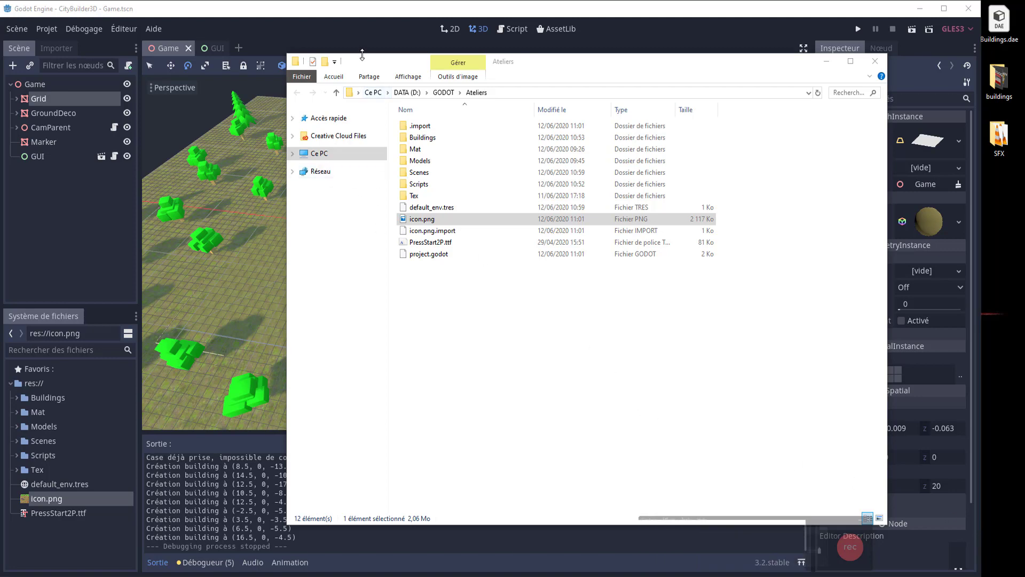
Copy the desktop SFX folder into the Ateliers project folder and return to the sound-effect search.
{"action": "mouse_move", "coordinate": [362, 62]}
{"action": "left_mouse_down"}
{"action": "mouse_move", "coordinate": [592, 66]}
{"action": "mouse_move", "coordinate": [574, 94]}
{"action": "mouse_move", "coordinate": [517, 79]}
{"action": "left_mouse_up"}
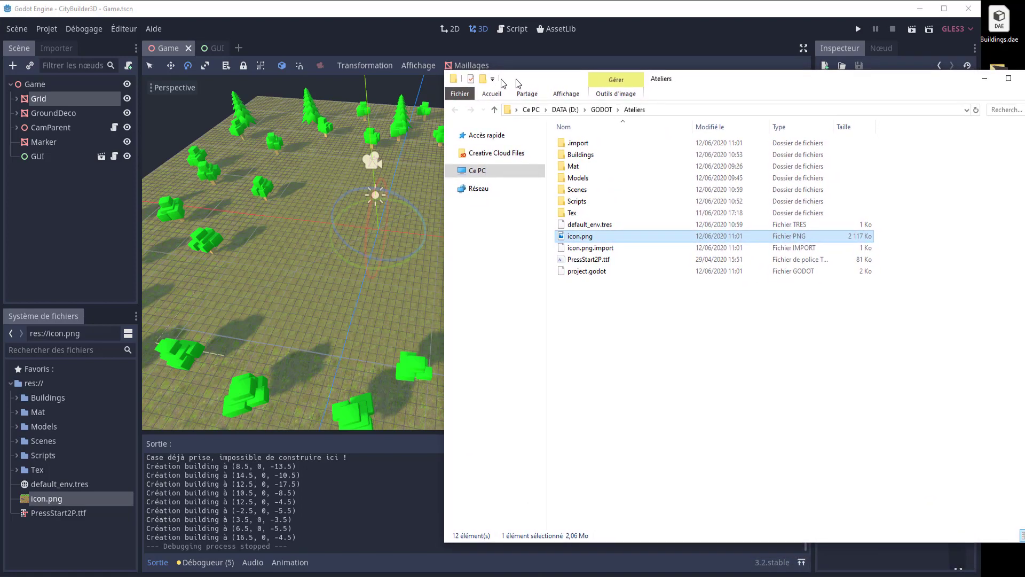
{"action": "left_click_drag", "start_coordinate": [517, 77], "coordinate": [408, 83]}
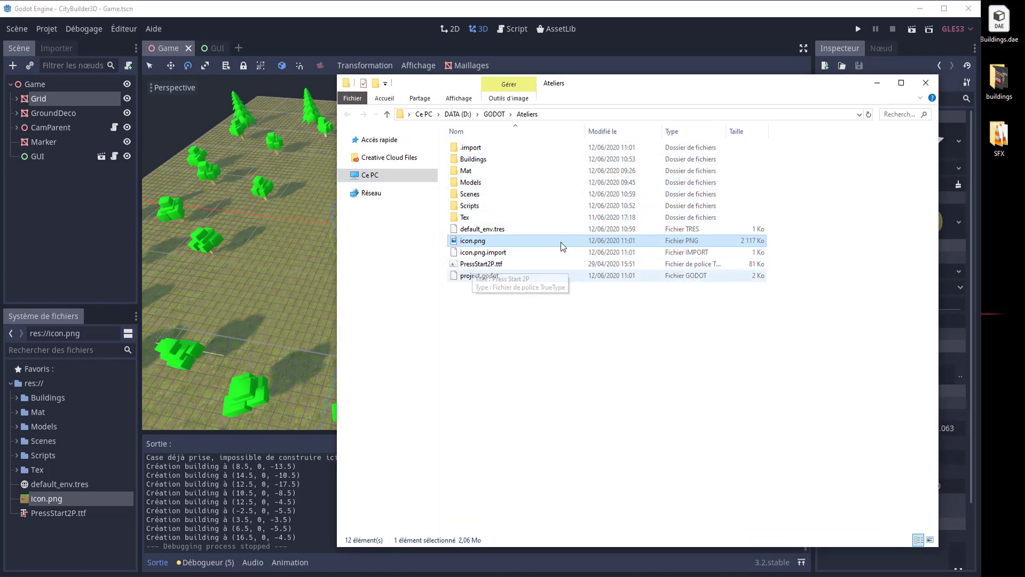
{"action": "left_click_drag", "start_coordinate": [999, 136], "coordinate": [551, 353]}
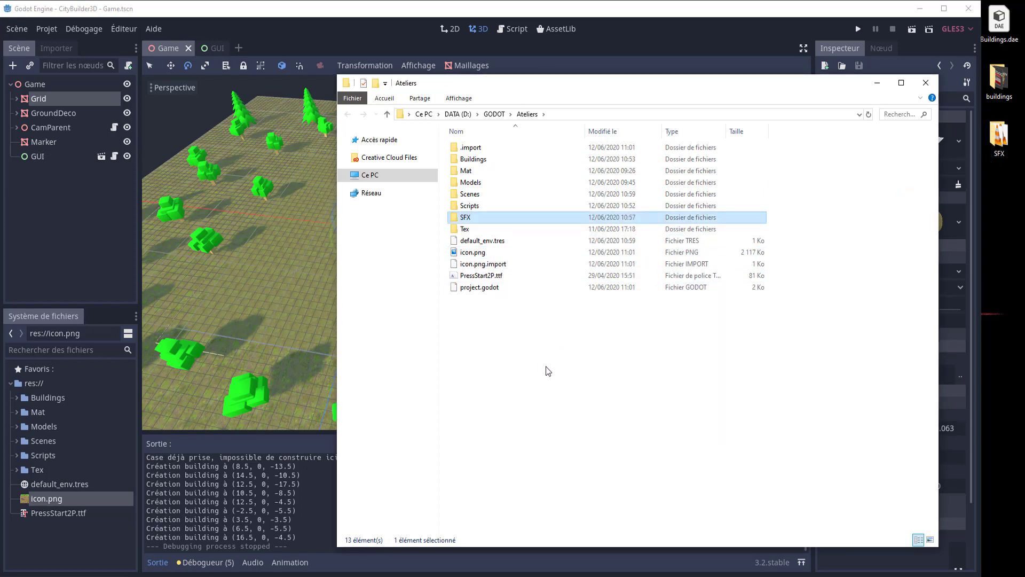
{"action": "key", "text": "alt+Tab"}
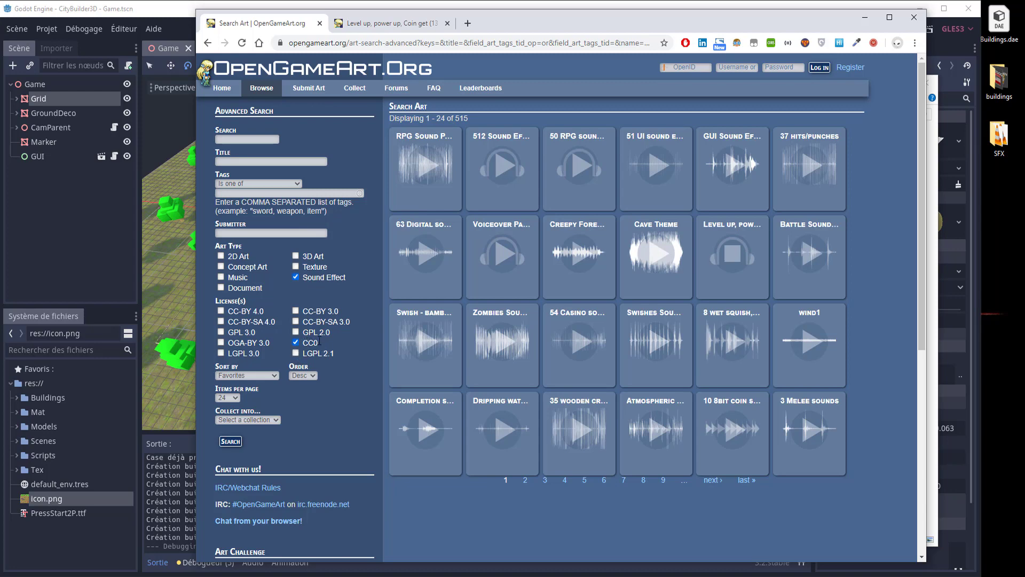
Check the Level up pack, browse the sound-effect results to page 6, then close Chrome.
{"action": "left_click", "coordinate": [412, 24]}
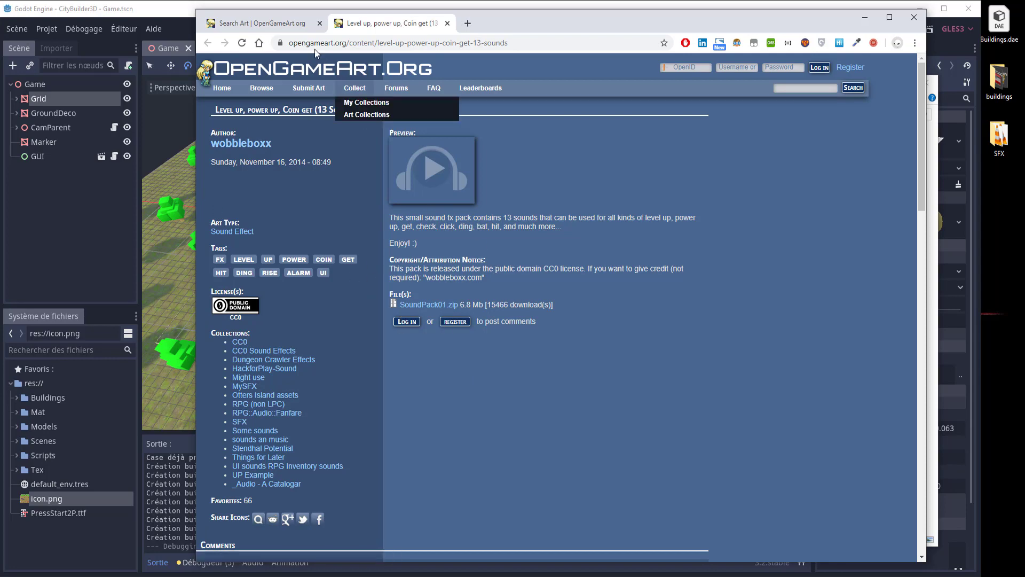
{"action": "left_click", "coordinate": [280, 28]}
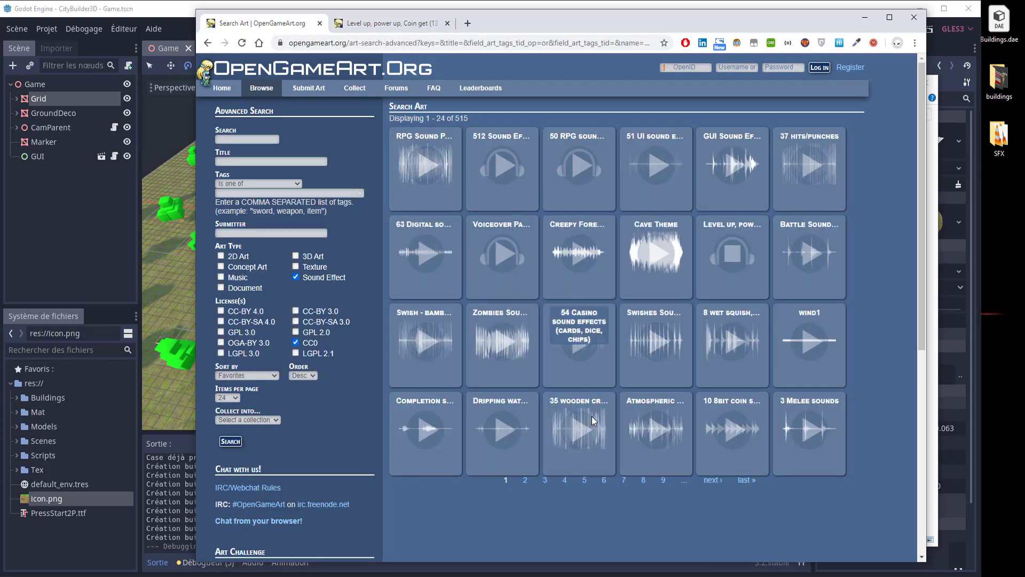
{"action": "left_click", "coordinate": [604, 481]}
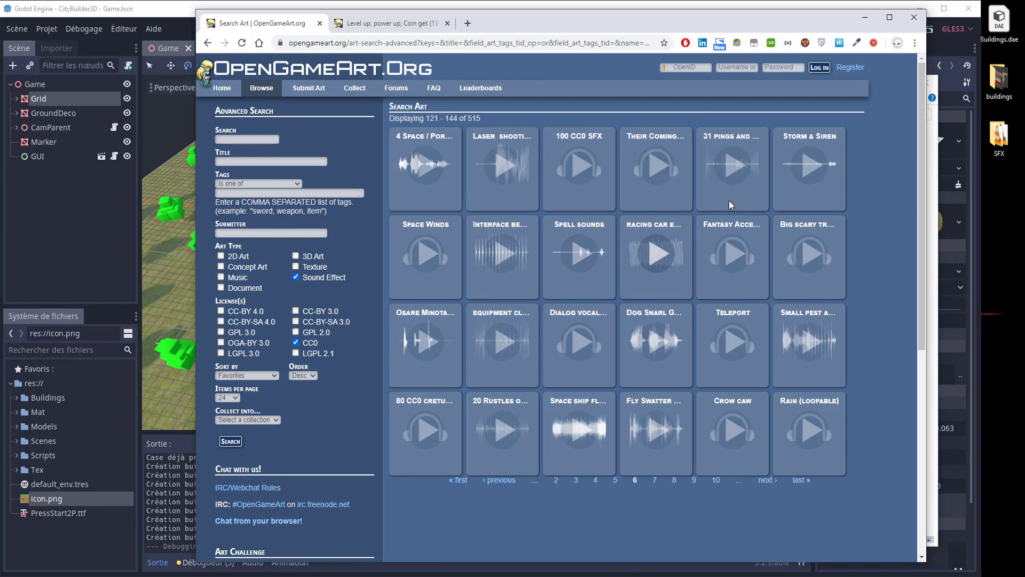
{"action": "left_click", "coordinate": [914, 22]}
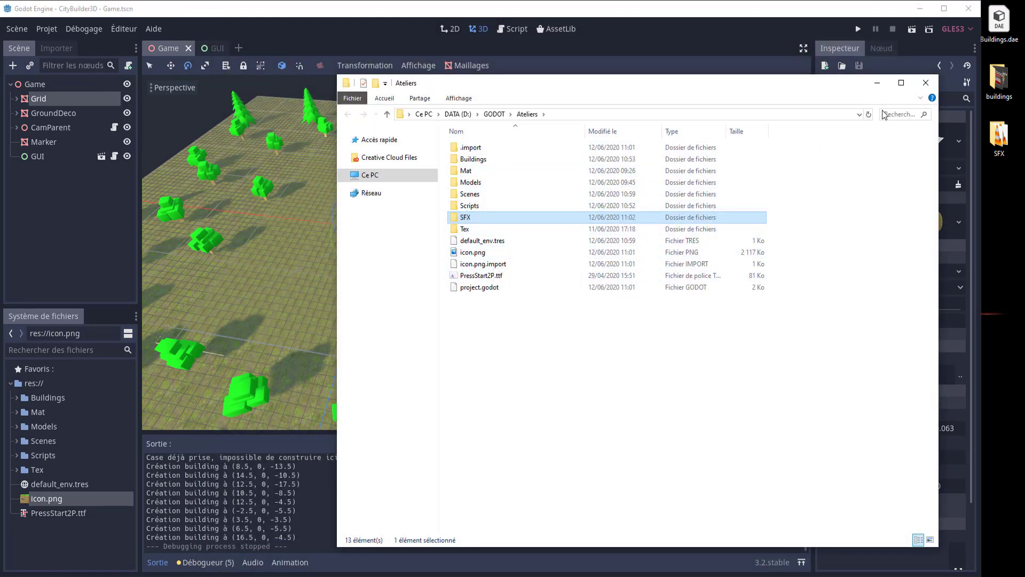
Open Godot's SFX folder in Windows File Explorer from the FileSystem dock's context menu.
{"action": "left_click", "coordinate": [926, 83]}
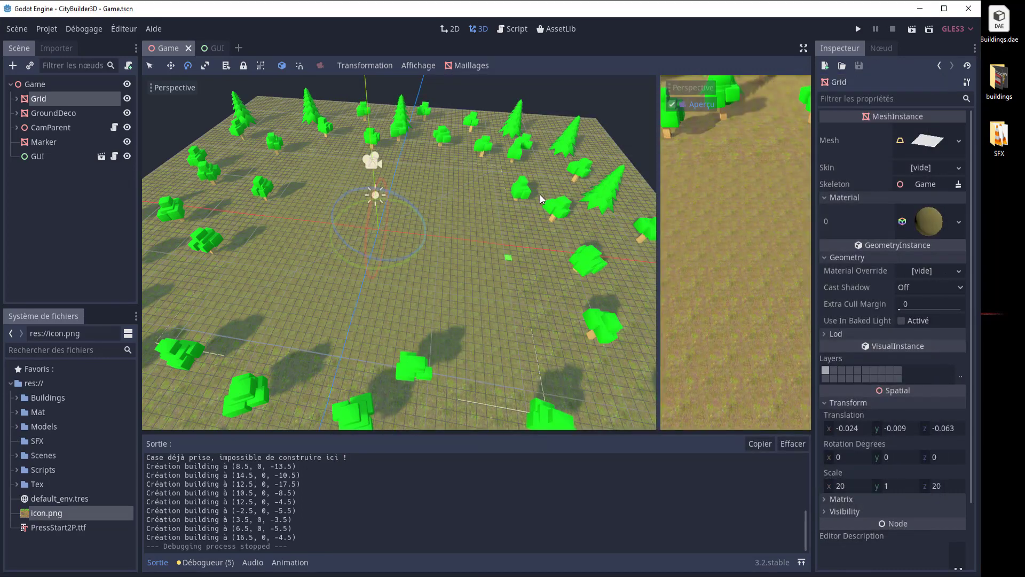
{"action": "left_click", "coordinate": [24, 440]}
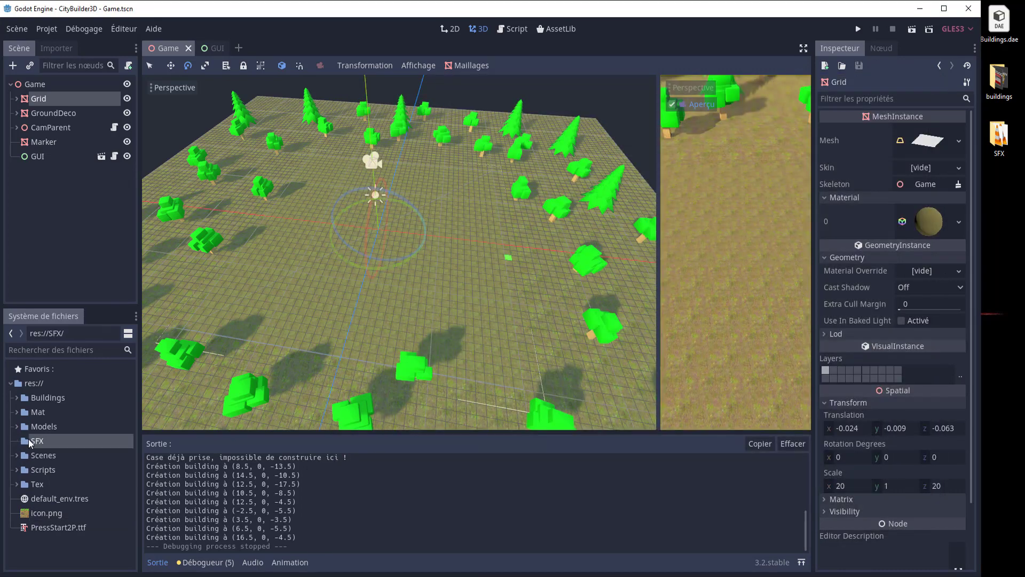
{"action": "right_click", "coordinate": [35, 441]}
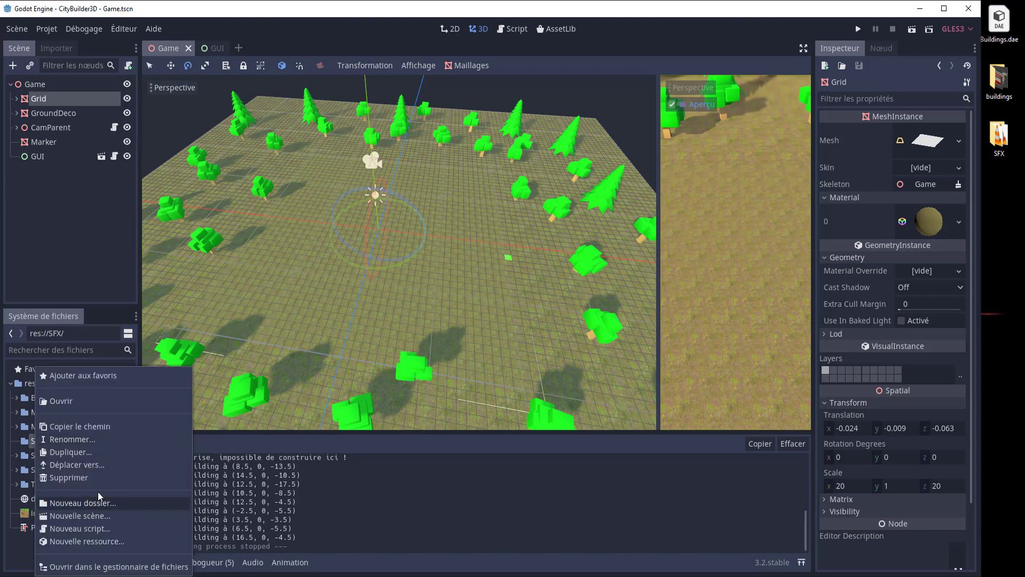
{"action": "left_click", "coordinate": [104, 567]}
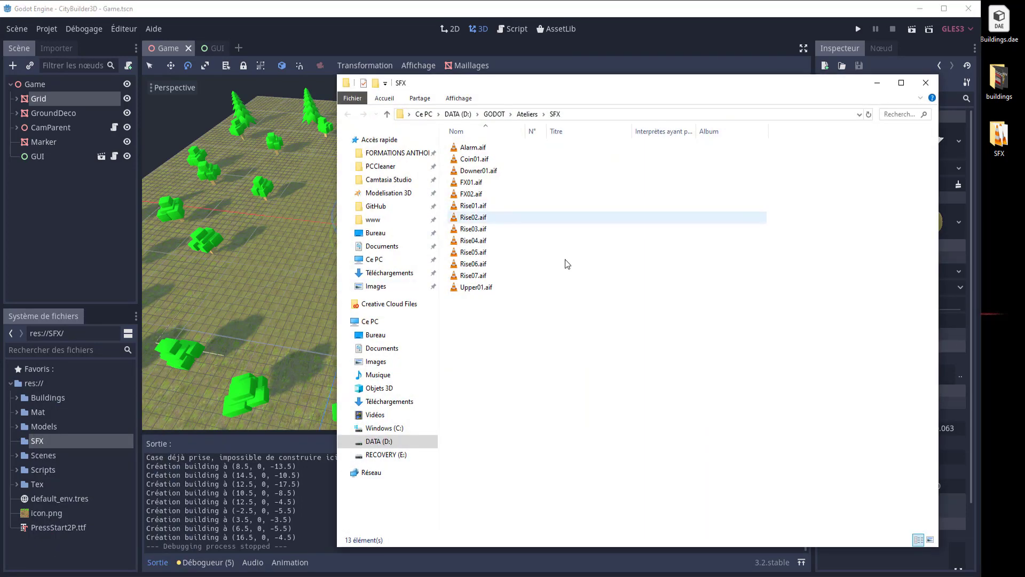
{"action": "left_click", "coordinate": [617, 72]}
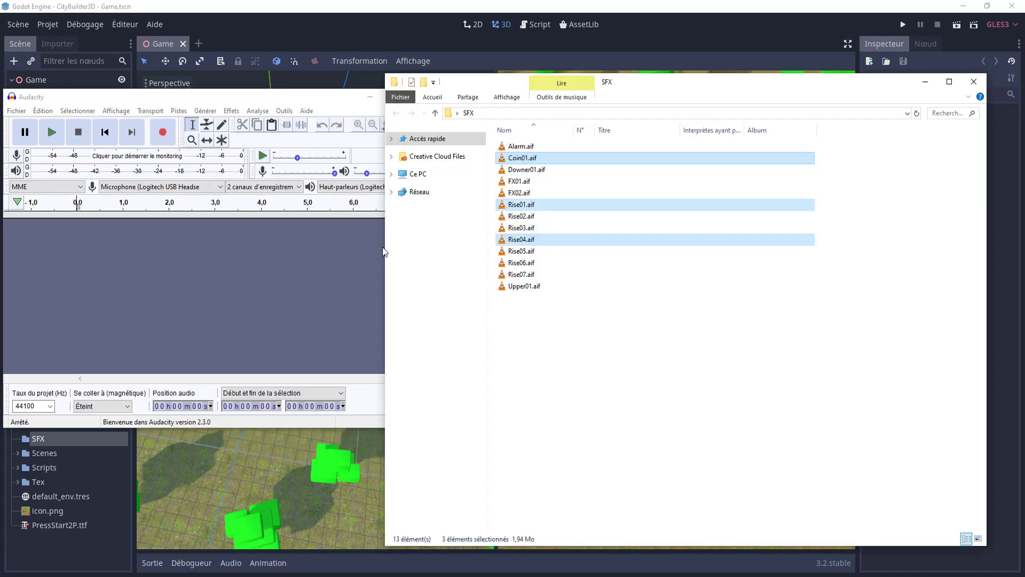
Import Coin01.aif into Audacity, choosing to read the file directly from the original.
{"action": "mouse_move", "coordinate": [220, 99]}
{"action": "left_mouse_down"}
{"action": "mouse_move", "coordinate": [457, 143]}
{"action": "mouse_move", "coordinate": [253, 60]}
{"action": "left_mouse_up"}
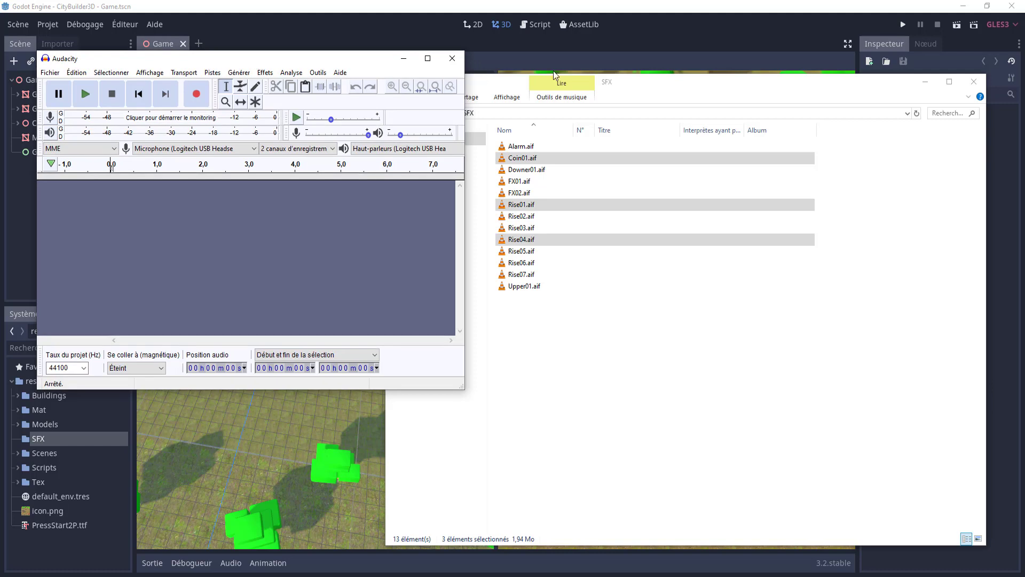
{"action": "left_click_drag", "start_coordinate": [630, 85], "coordinate": [658, 83]}
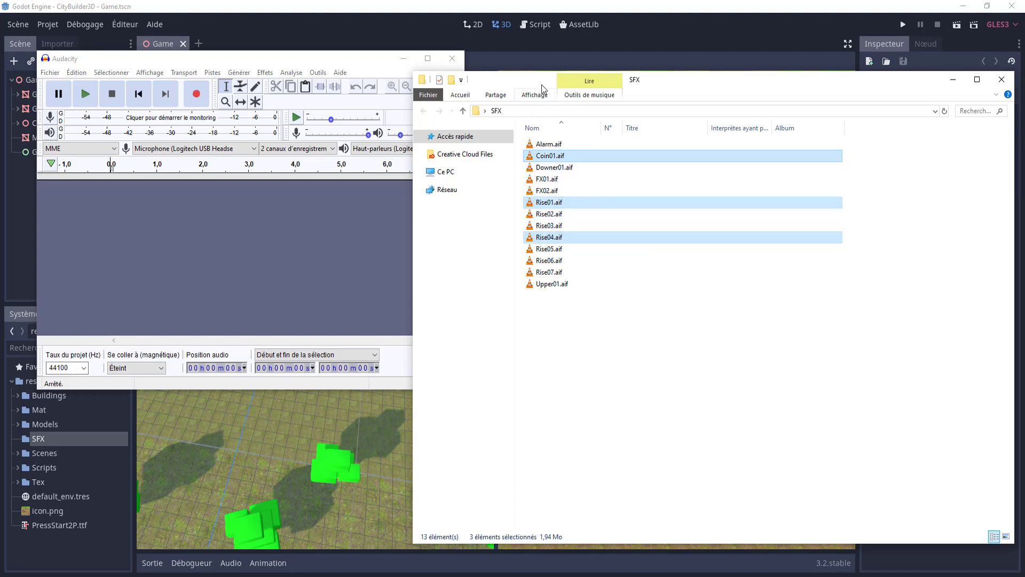
{"action": "left_click_drag", "start_coordinate": [544, 80], "coordinate": [565, 84]}
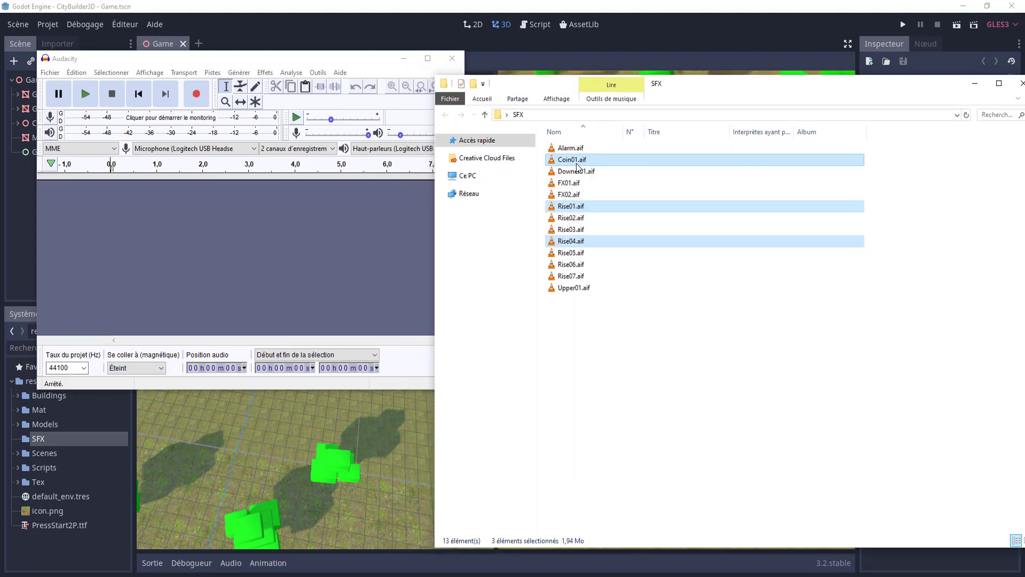
{"action": "left_click", "coordinate": [574, 160]}
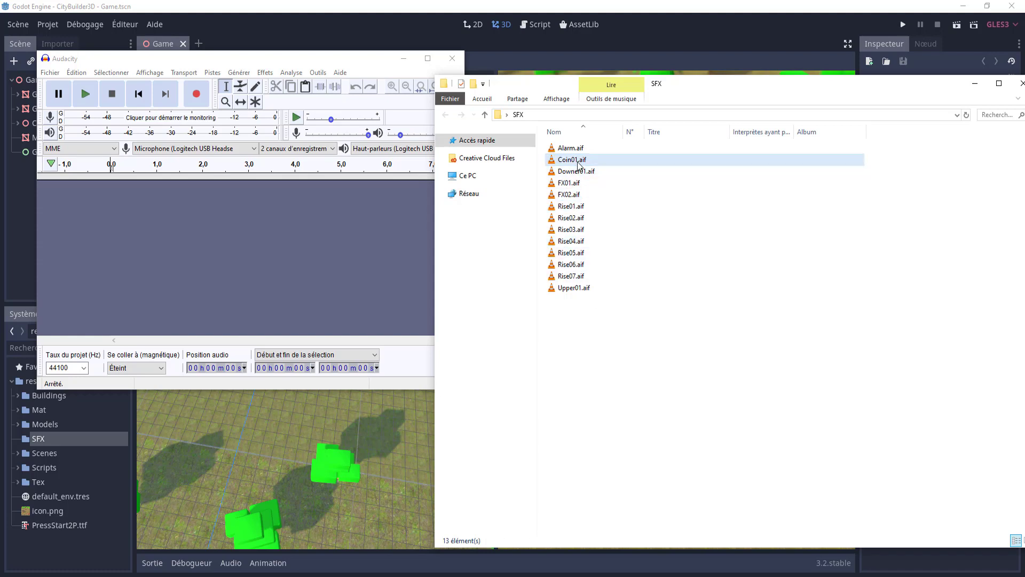
{"action": "left_click_drag", "start_coordinate": [574, 160], "coordinate": [322, 233]}
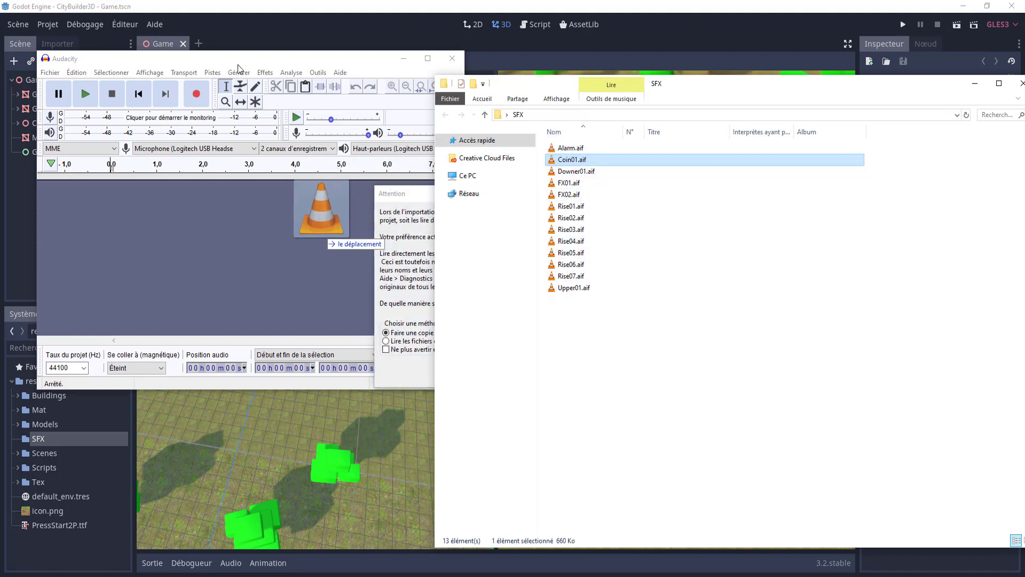
{"action": "left_click", "coordinate": [412, 193]}
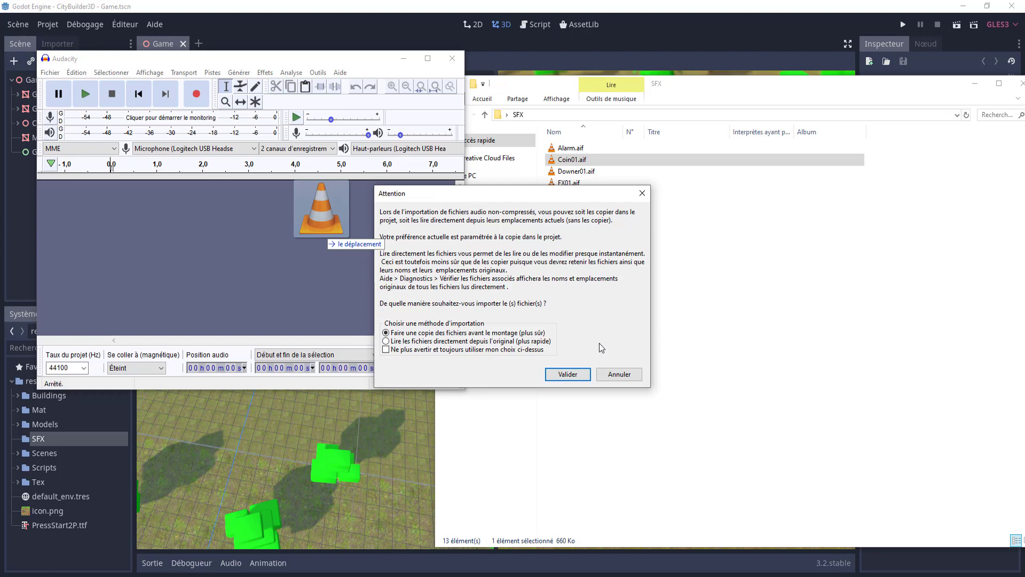
{"action": "left_click", "coordinate": [391, 341]}
{"action": "left_click", "coordinate": [561, 375]}
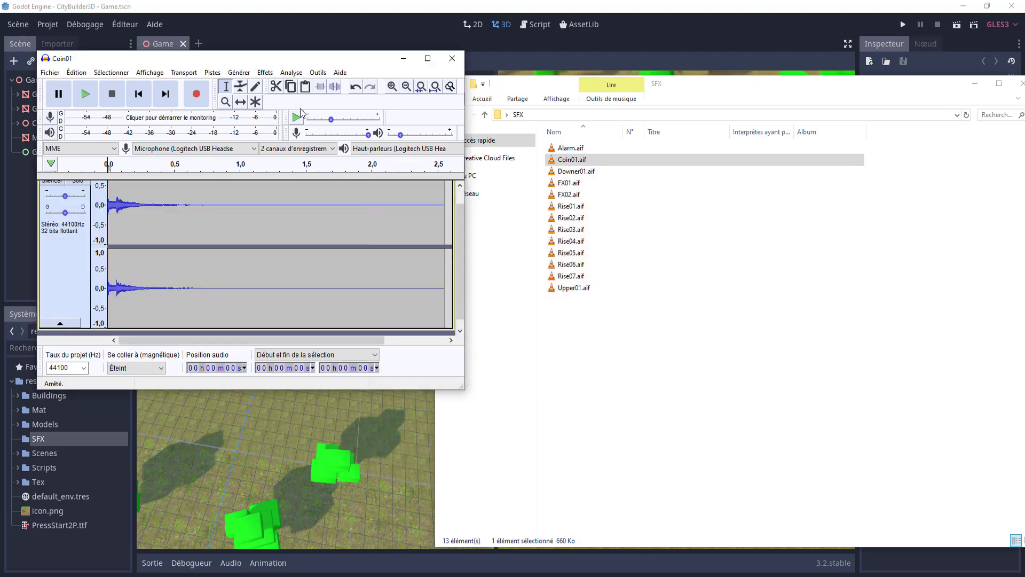
Reposition and enlarge the Audacity project window.
{"action": "left_click_drag", "start_coordinate": [273, 65], "coordinate": [375, 80]}
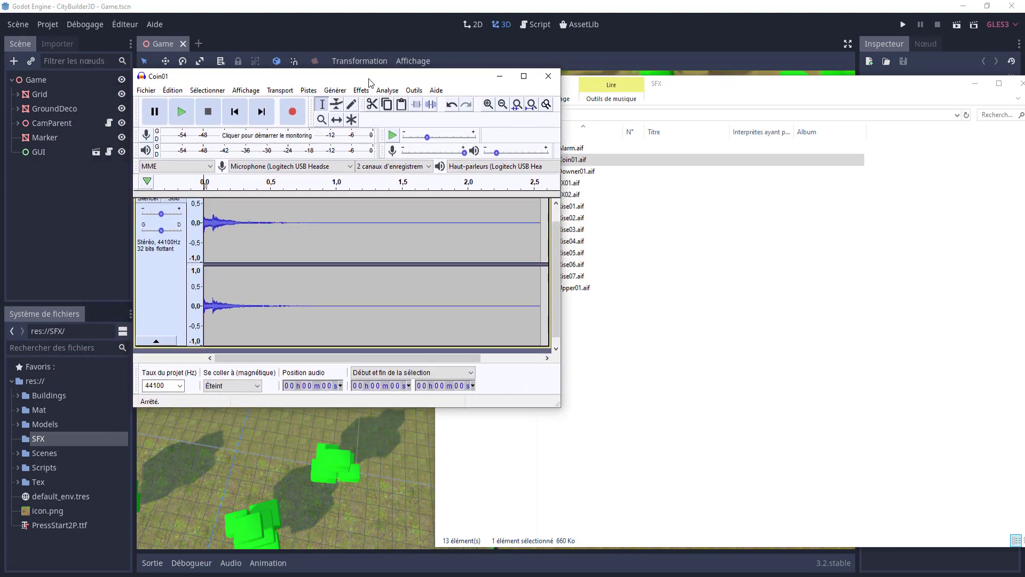
{"action": "left_click_drag", "start_coordinate": [565, 403], "coordinate": [685, 472]}
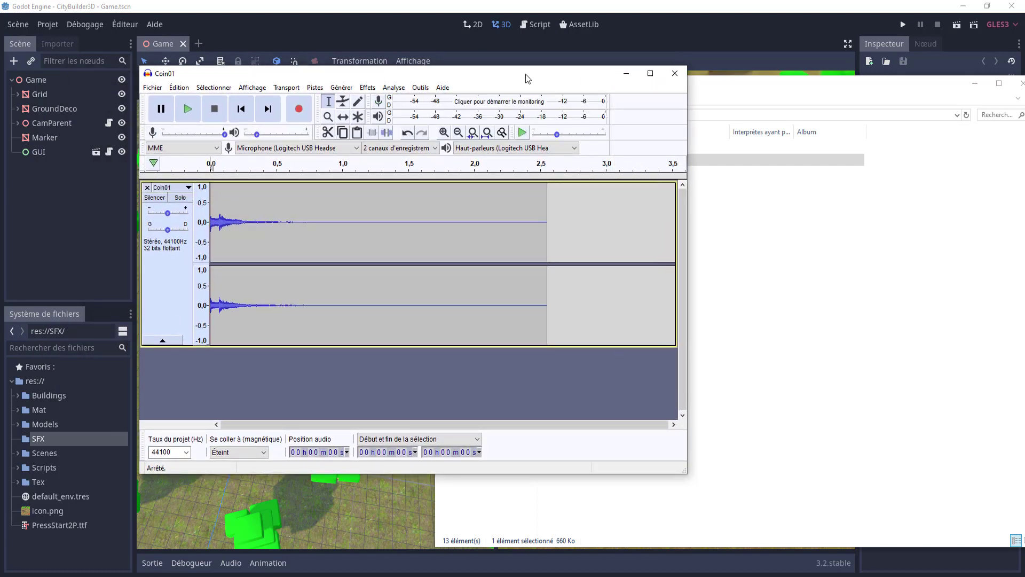
{"action": "left_click_drag", "start_coordinate": [527, 79], "coordinate": [534, 46]}
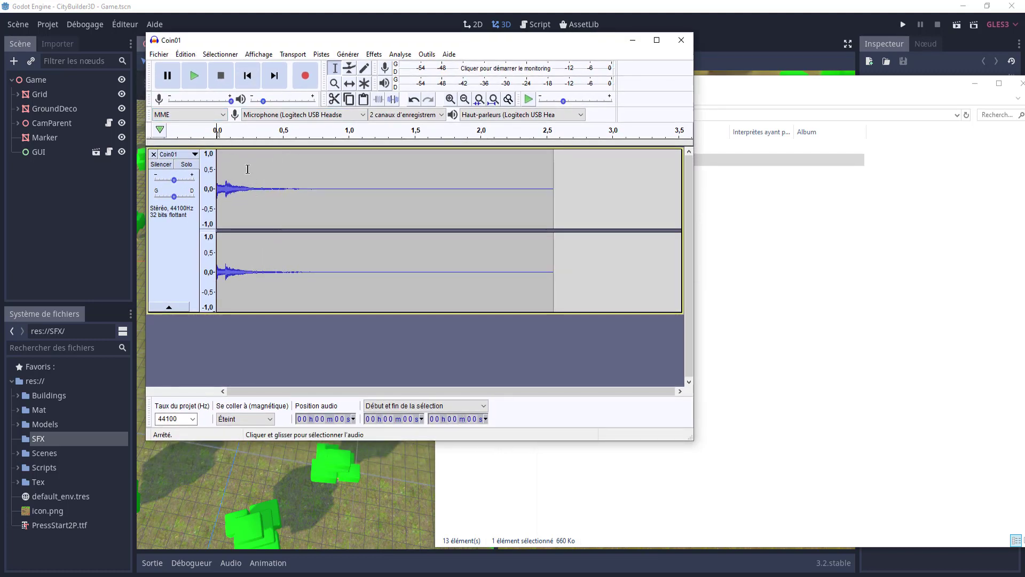
Copy the first second of Coin01 and paste it into a new Audacity project.
{"action": "left_click", "coordinate": [762, 219]}
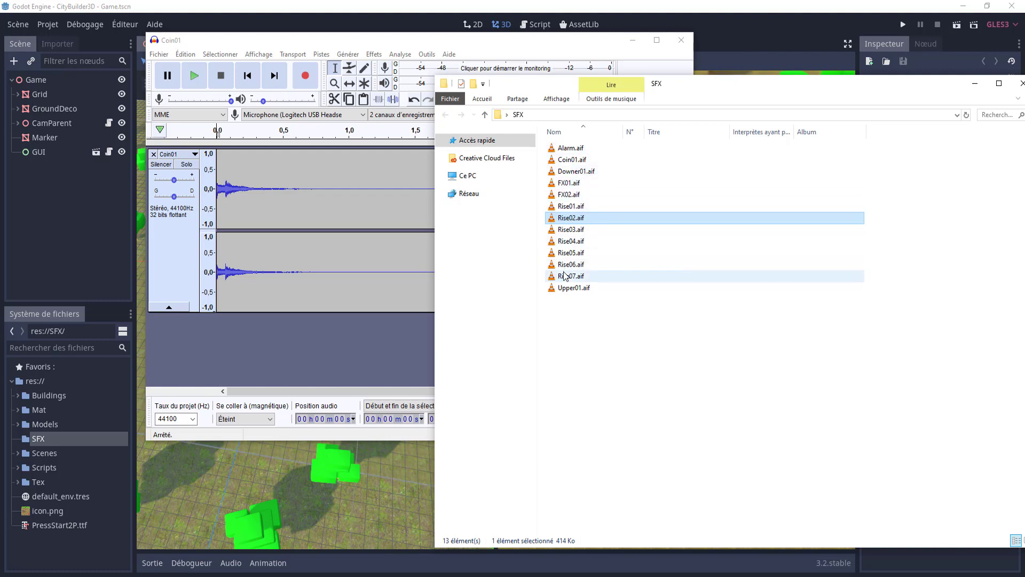
{"action": "left_click", "coordinate": [523, 46]}
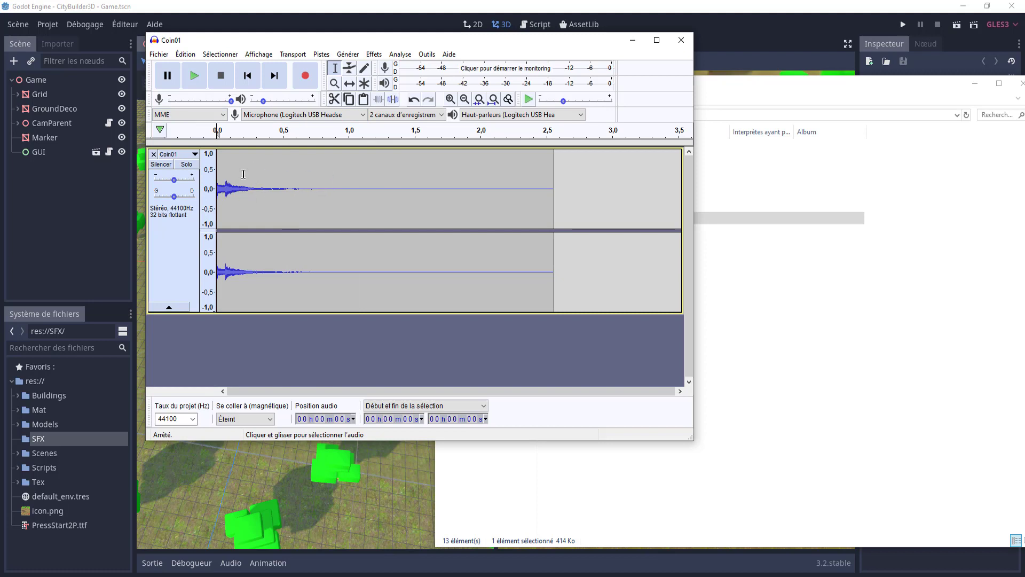
{"action": "left_click_drag", "start_coordinate": [339, 189], "coordinate": [526, 188]}
{"action": "left_click", "coordinate": [329, 191]}
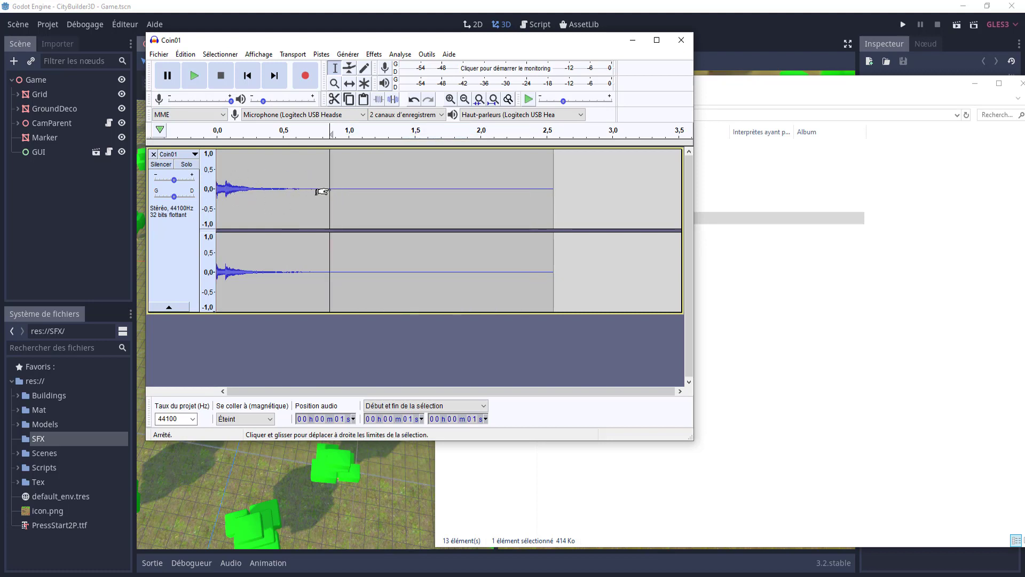
{"action": "left_click_drag", "start_coordinate": [351, 190], "coordinate": [209, 192]}
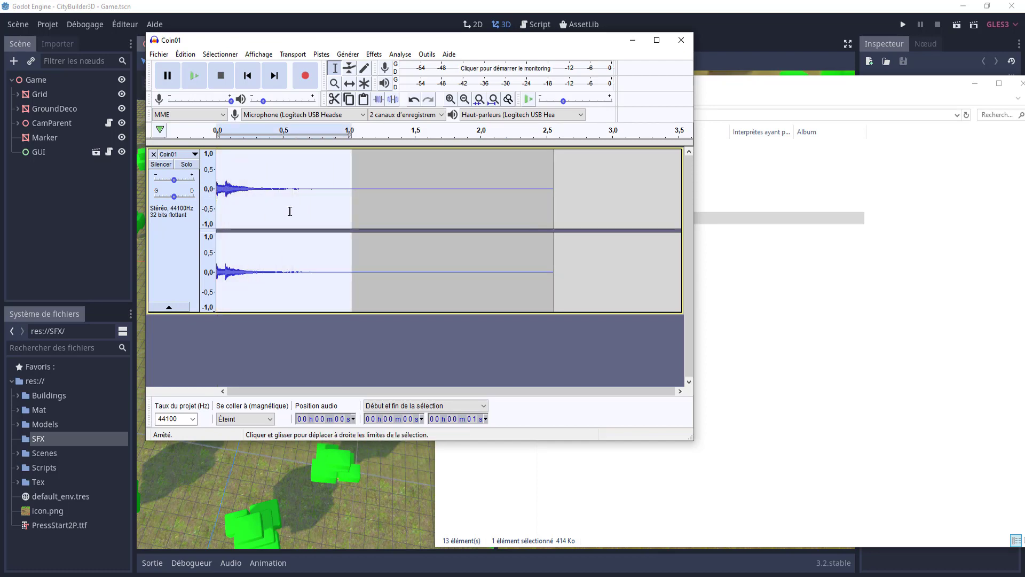
{"action": "key", "text": "ctrl+c"}
{"action": "key", "text": "ctrl+n"}
{"action": "key", "text": "ctrl+v"}
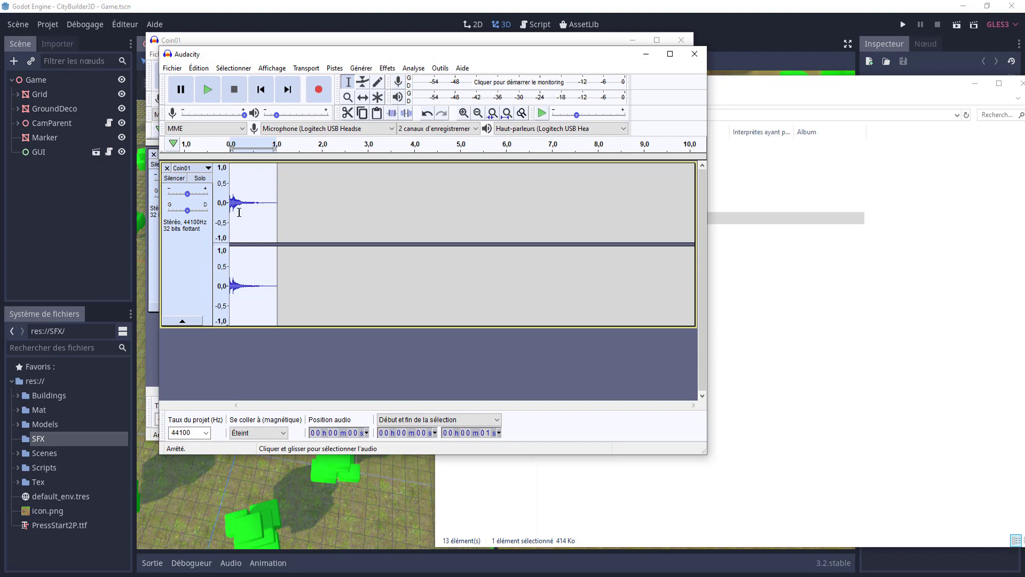
Play the one-second clip, then bring up the Fichier > Exporter format choices.
{"action": "left_click_drag", "start_coordinate": [320, 54], "coordinate": [371, 56]}
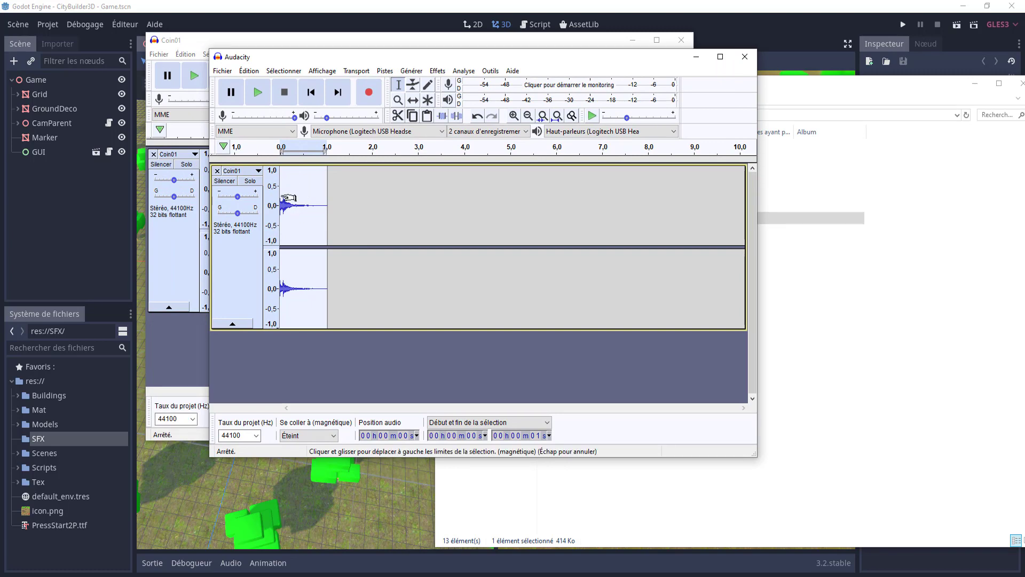
{"action": "key", "text": "space"}
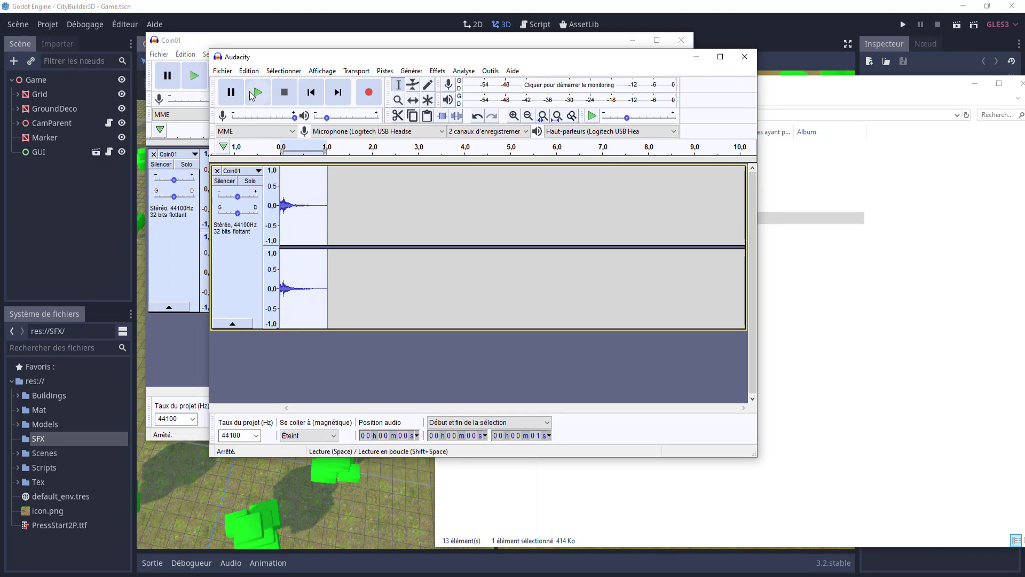
{"action": "left_click", "coordinate": [438, 70]}
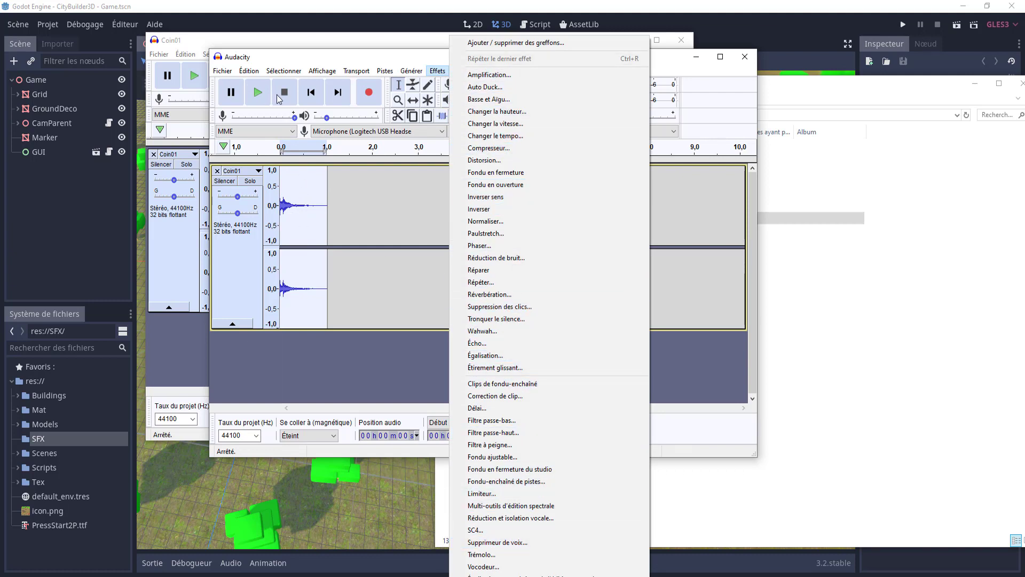
{"action": "left_click", "coordinate": [223, 74]}
{"action": "left_click", "coordinate": [223, 74]}
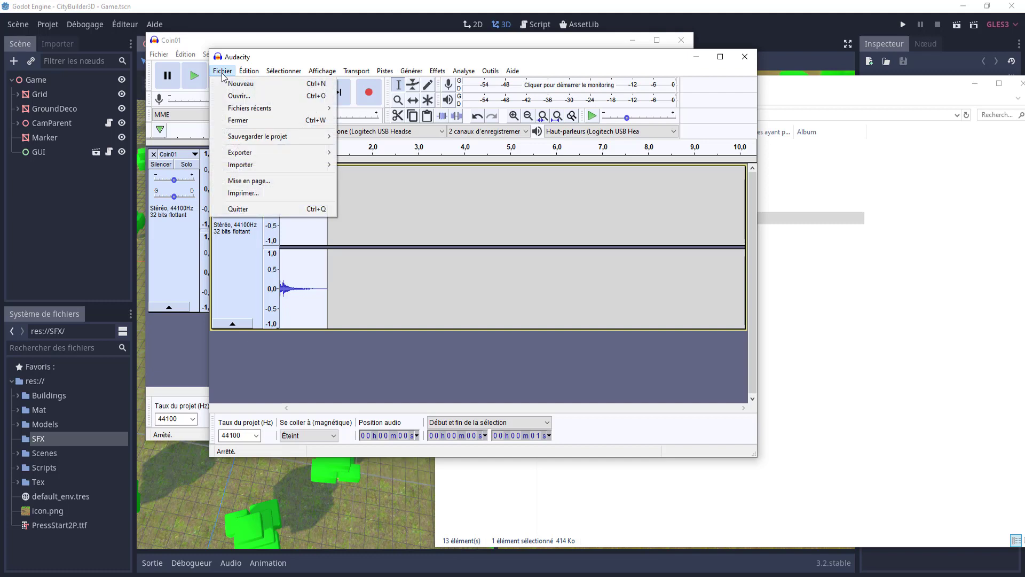
{"action": "mouse_move", "coordinate": [283, 154]}
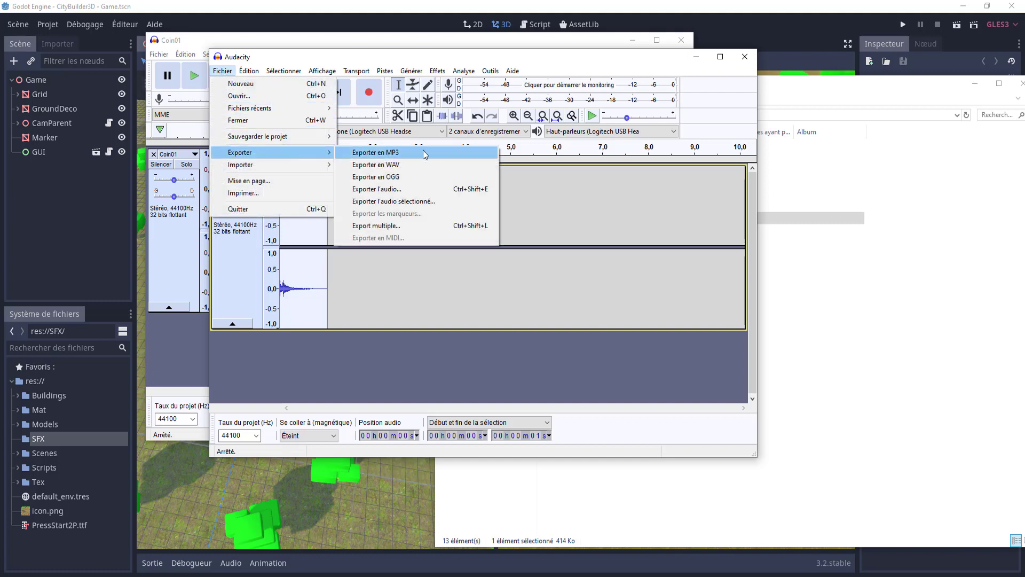
Export the clip as sfx1.wav into the SFX folder and confirm the metadata.
{"action": "left_click", "coordinate": [458, 167]}
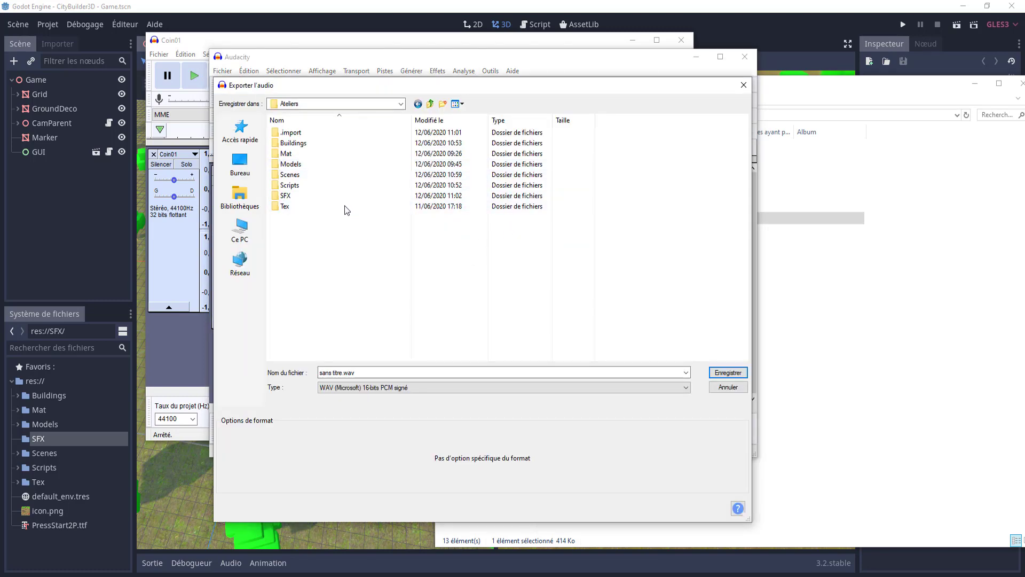
{"action": "double_click", "coordinate": [301, 194]}
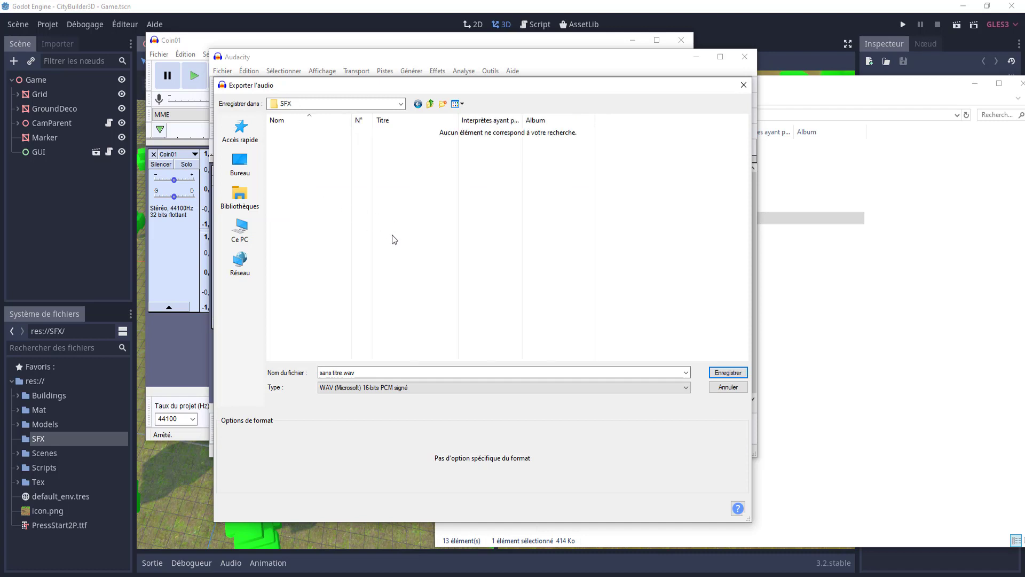
{"action": "left_click", "coordinate": [344, 373]}
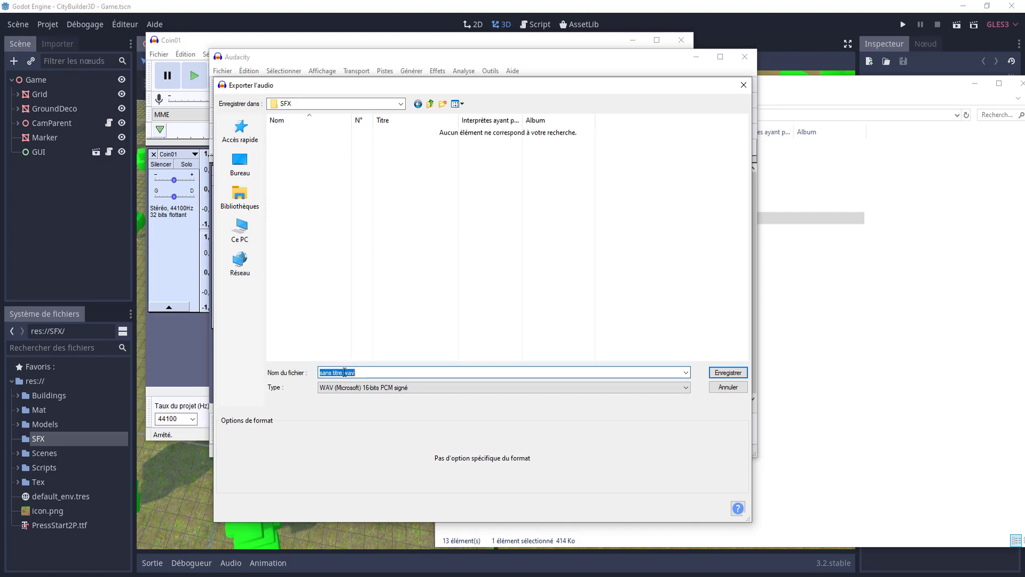
{"action": "left_click_drag", "start_coordinate": [343, 372], "coordinate": [305, 367]}
{"action": "type", "text": "sfx1"}
{"action": "left_click", "coordinate": [738, 368]}
{"action": "left_click", "coordinate": [676, 355]}
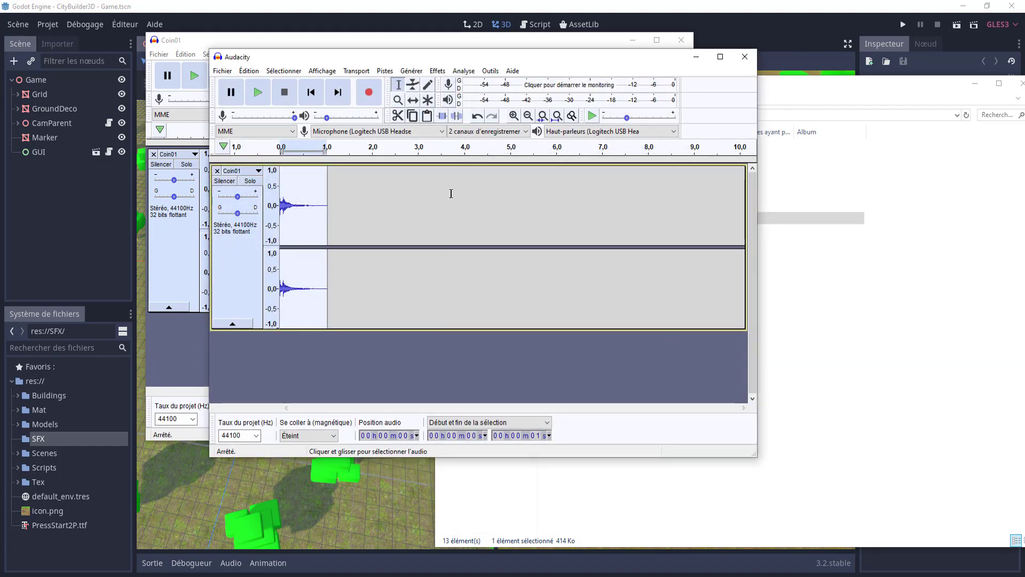
In Godot, inspect sfx1, sfx2 and sfx3.wav, playing the sfx2.wav preview.
{"action": "left_click", "coordinate": [556, 10]}
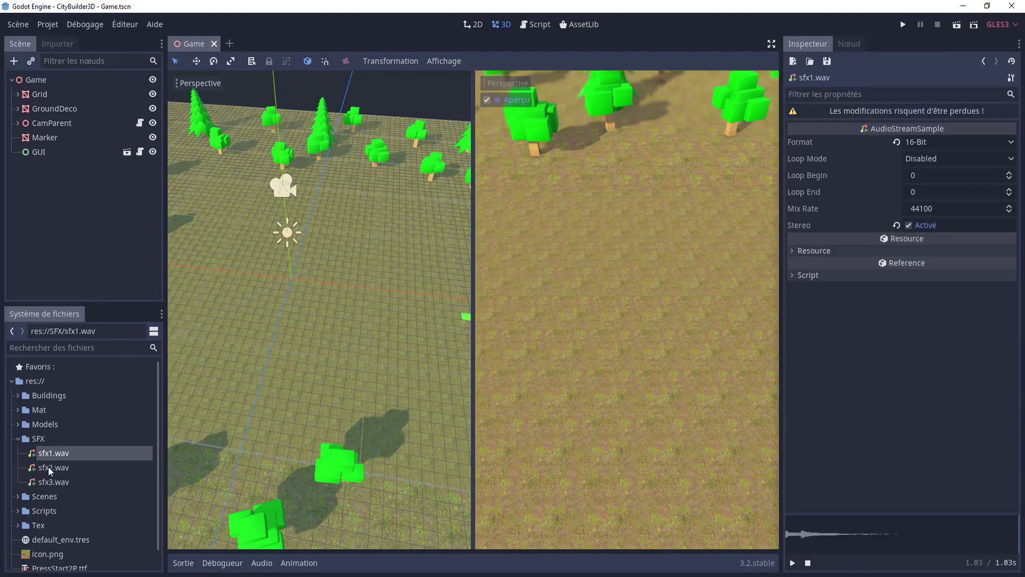
{"action": "left_click", "coordinate": [49, 469]}
{"action": "left_click", "coordinate": [53, 482]}
{"action": "left_click", "coordinate": [55, 457]}
{"action": "left_click", "coordinate": [46, 464]}
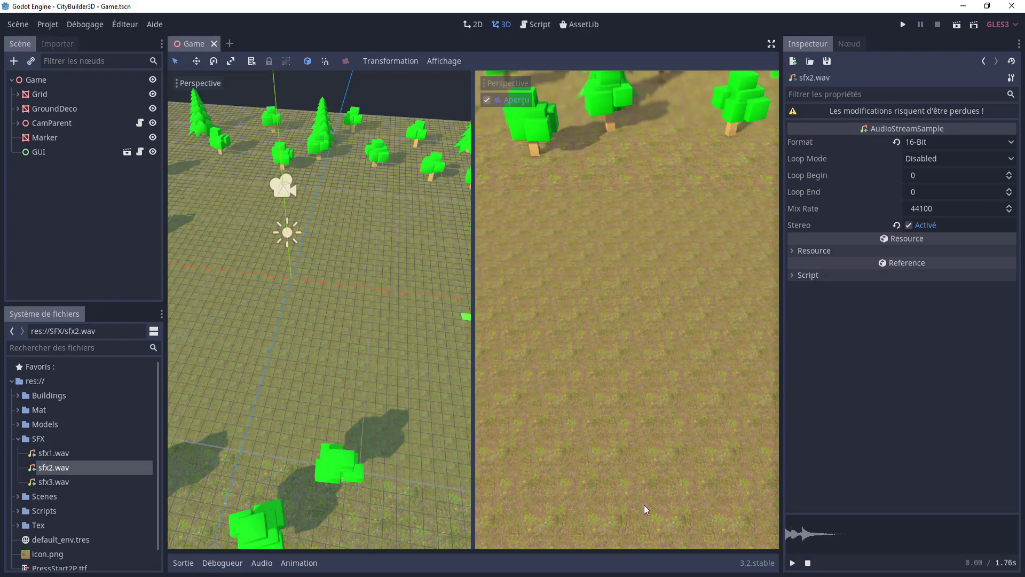
{"action": "left_click", "coordinate": [792, 564]}
{"action": "scroll", "coordinate": [267, 295], "scroll_direction": "down", "scroll_amount": 5}
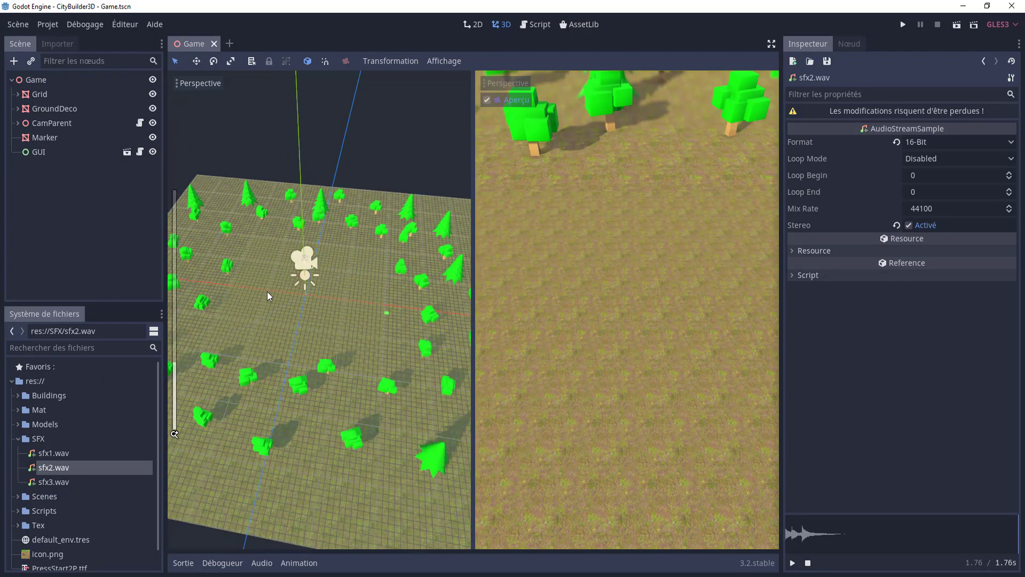
{"action": "left_click", "coordinate": [538, 26]}
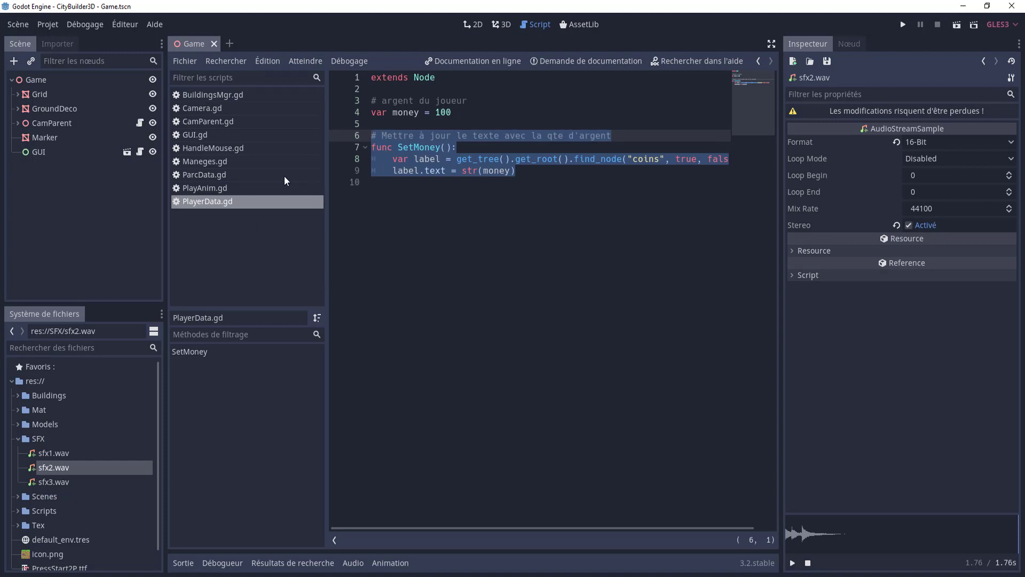
Open Maneges.gd from the script editor's script list.
{"action": "left_click", "coordinate": [221, 162]}
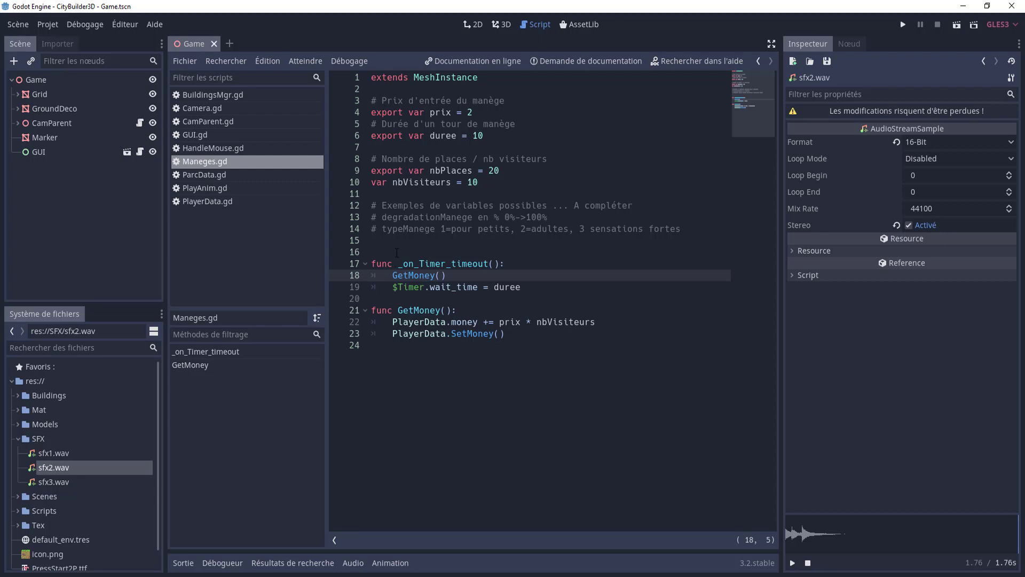
Add a _ready() function containing pass at line 16 of Maneges.gd, save, and expand Scenes.
{"action": "left_click", "coordinate": [605, 364]}
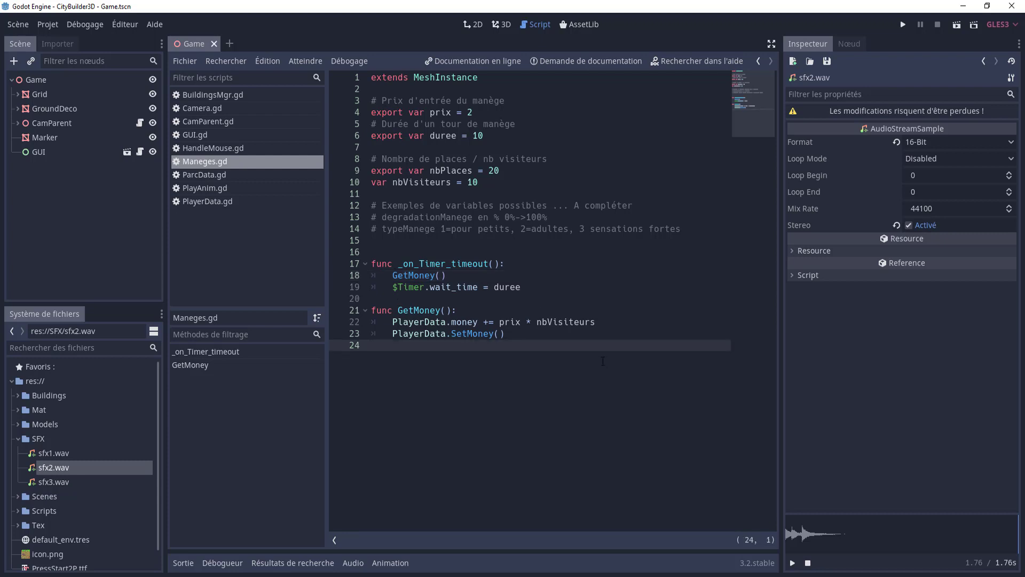
{"action": "left_click", "coordinate": [399, 245]}
{"action": "key", "text": "Return"}
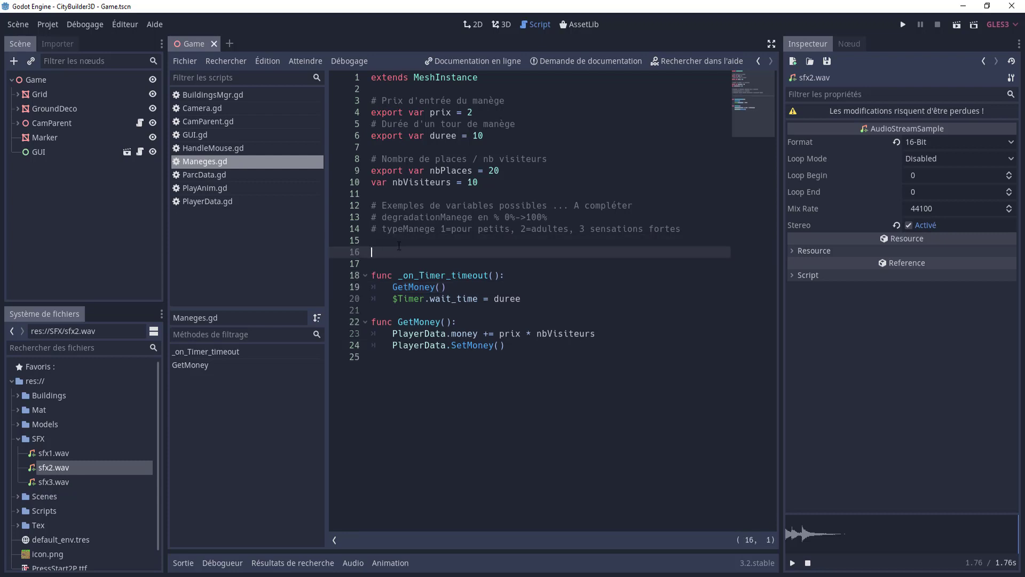
{"action": "type", "text": "func _re"}
{"action": "key", "text": "Return"}
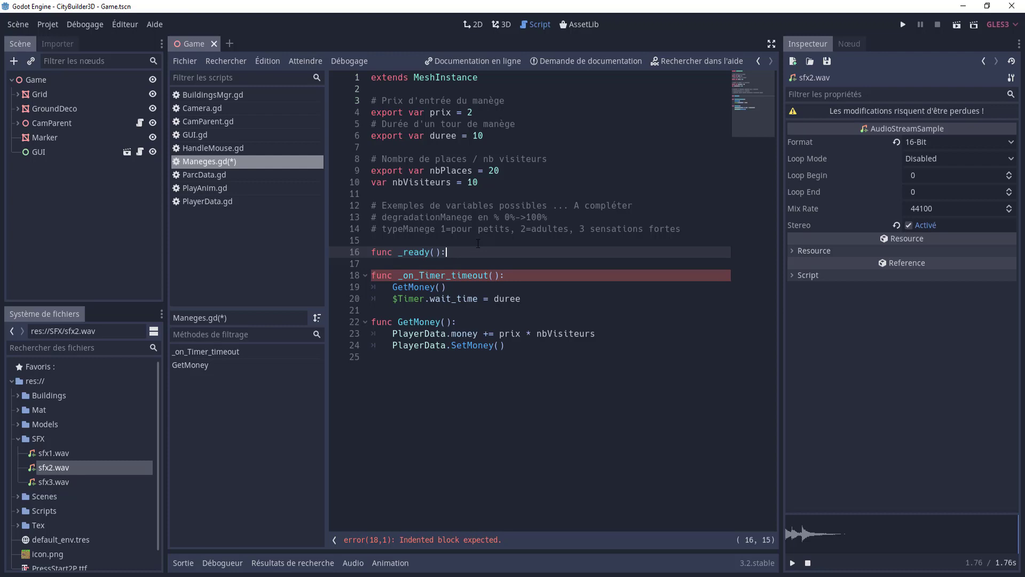
{"action": "key", "text": "Return"}
{"action": "type", "text": "pass"}
{"action": "key", "text": "ctrl+s"}
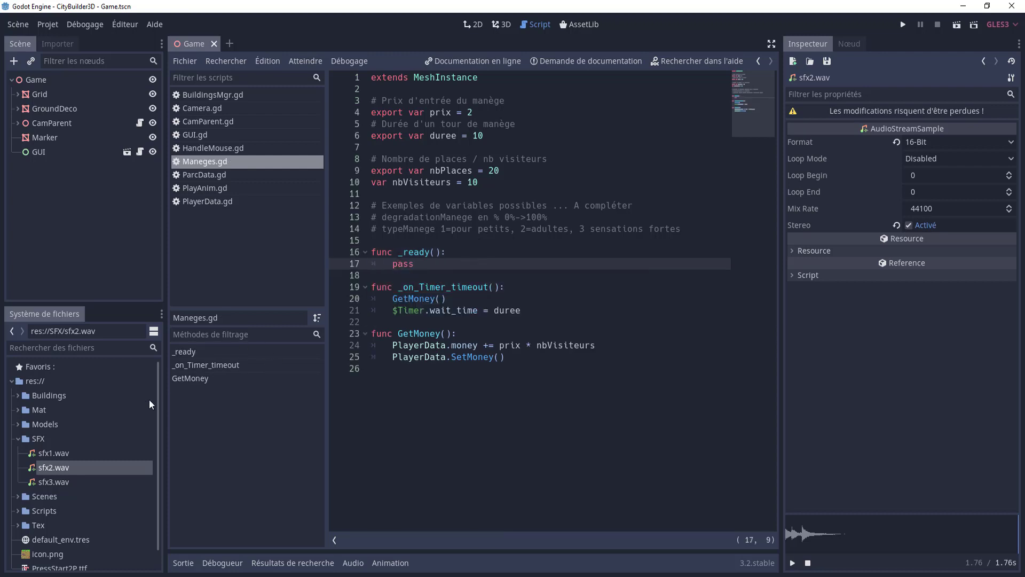
{"action": "scroll", "coordinate": [53, 482], "scroll_direction": "down", "scroll_amount": 1}
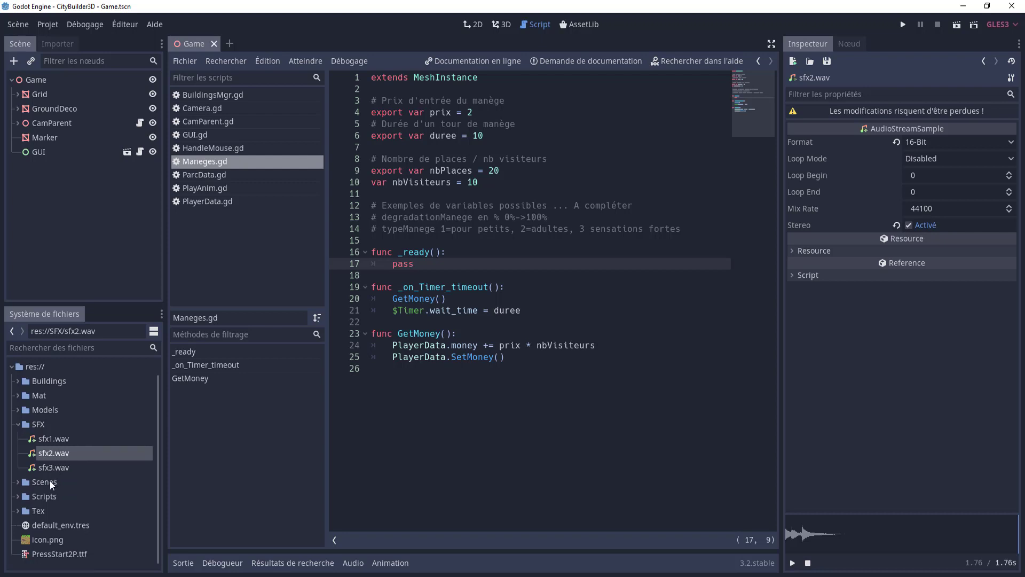
{"action": "left_click", "coordinate": [17, 482]}
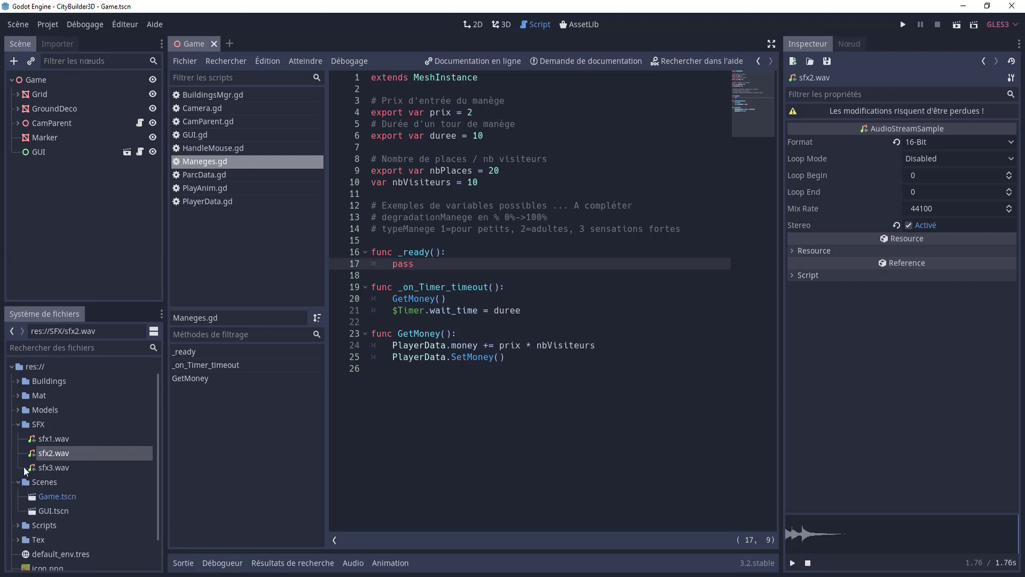
Open Circus.tscn from Buildings and add an AudioStreamPlayer child node under the Circus root.
{"action": "left_click", "coordinate": [18, 381]}
{"action": "double_click", "coordinate": [56, 497]}
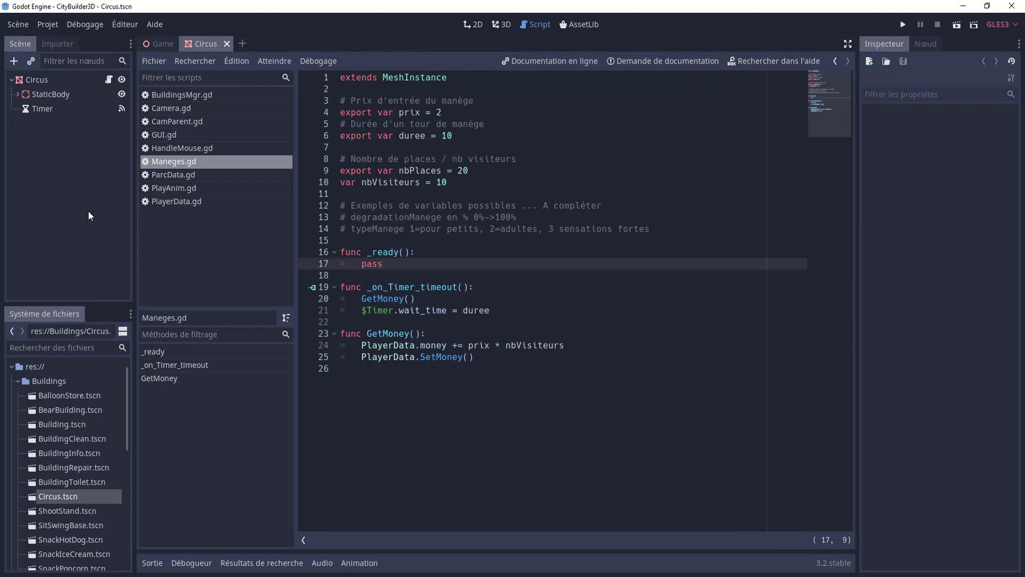
{"action": "left_click", "coordinate": [42, 78]}
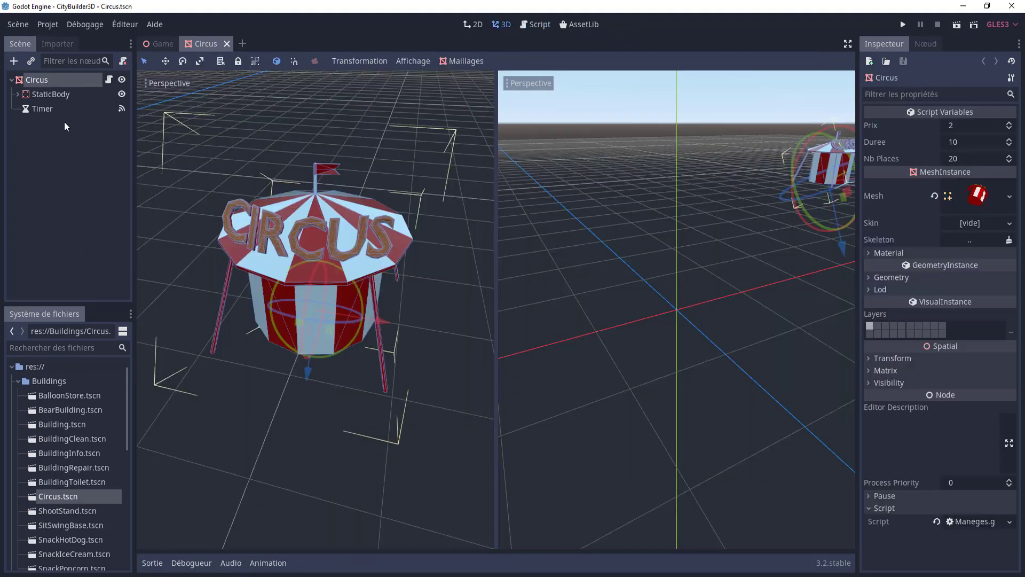
{"action": "left_click", "coordinate": [8, 62]}
{"action": "type", "text": "audio"}
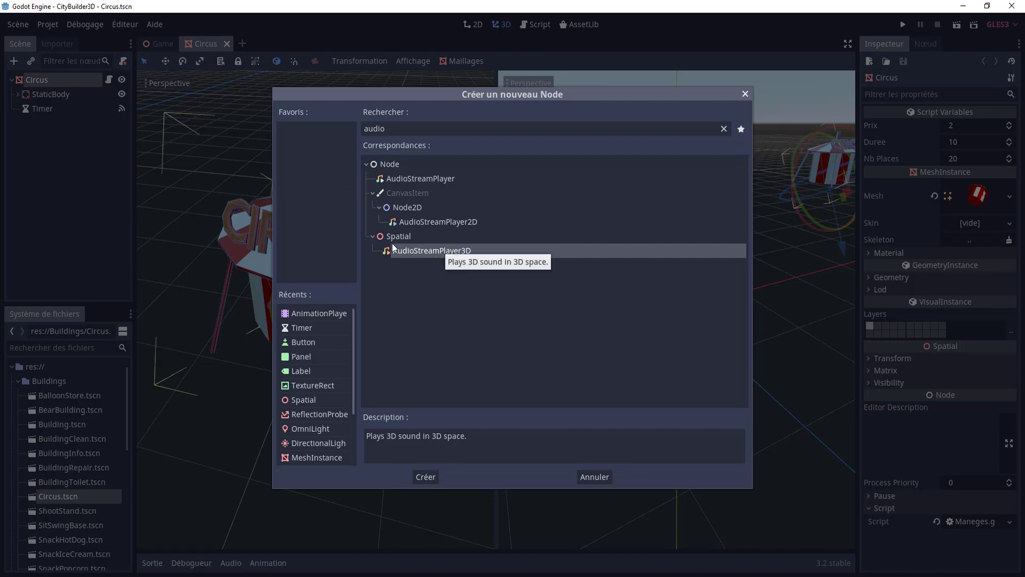
{"action": "left_click", "coordinate": [424, 181]}
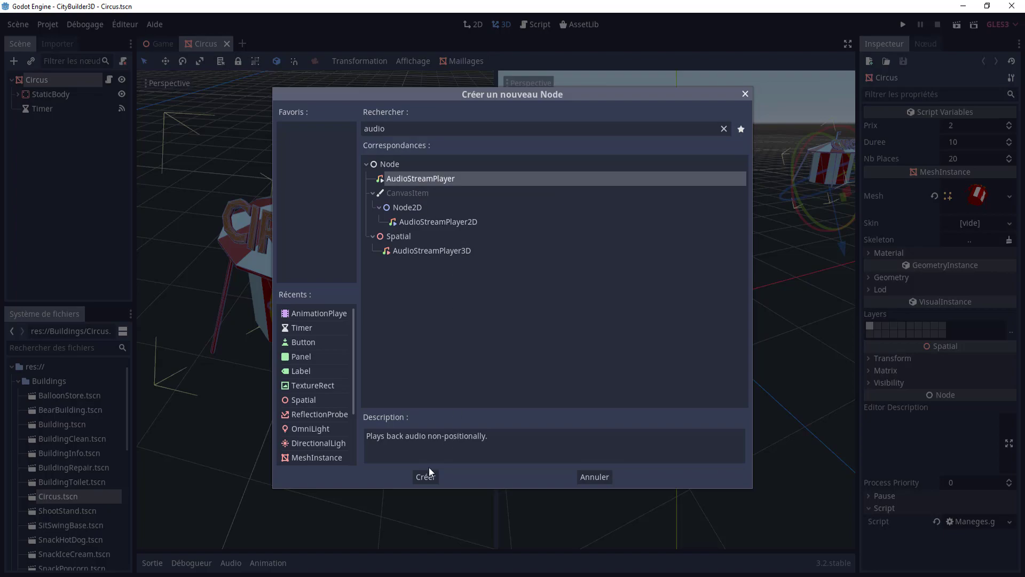
{"action": "left_click", "coordinate": [430, 481]}
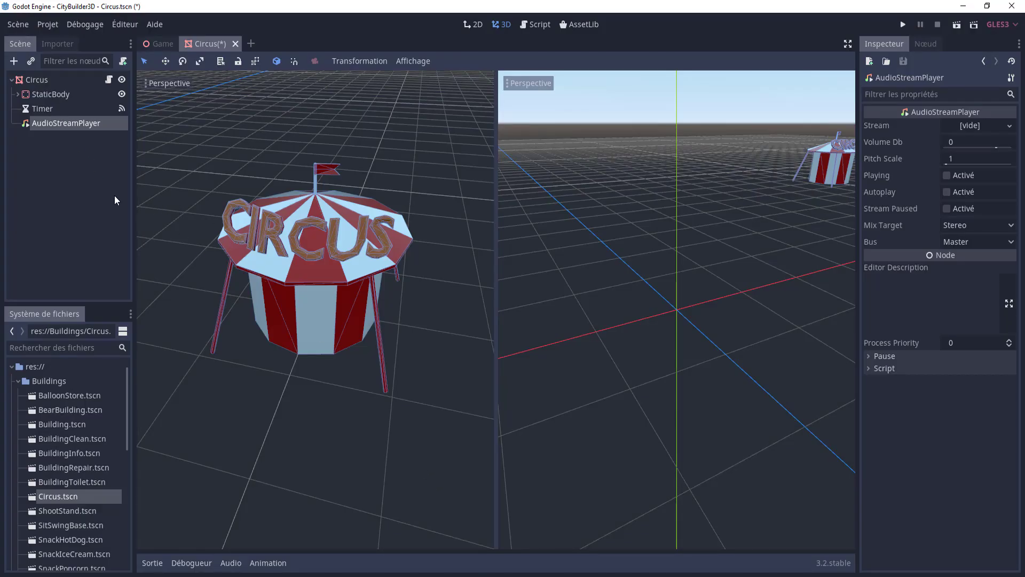
Save the Circus scene and declare 'var buildSfx # Son de construction' in Maneges.gd.
{"action": "key", "text": "ctrl+s"}
{"action": "left_click", "coordinate": [537, 24]}
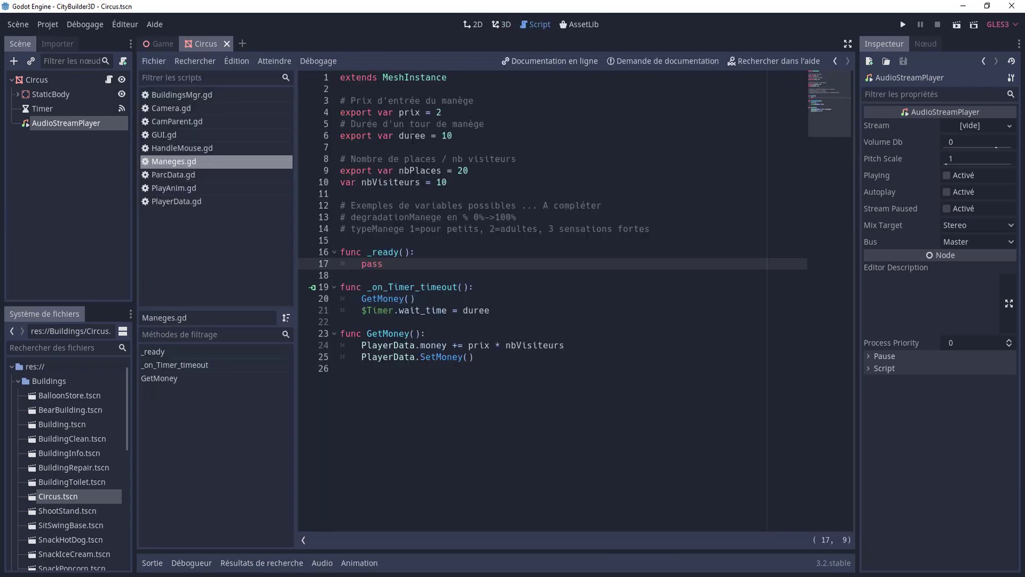
{"action": "left_click", "coordinate": [362, 242]}
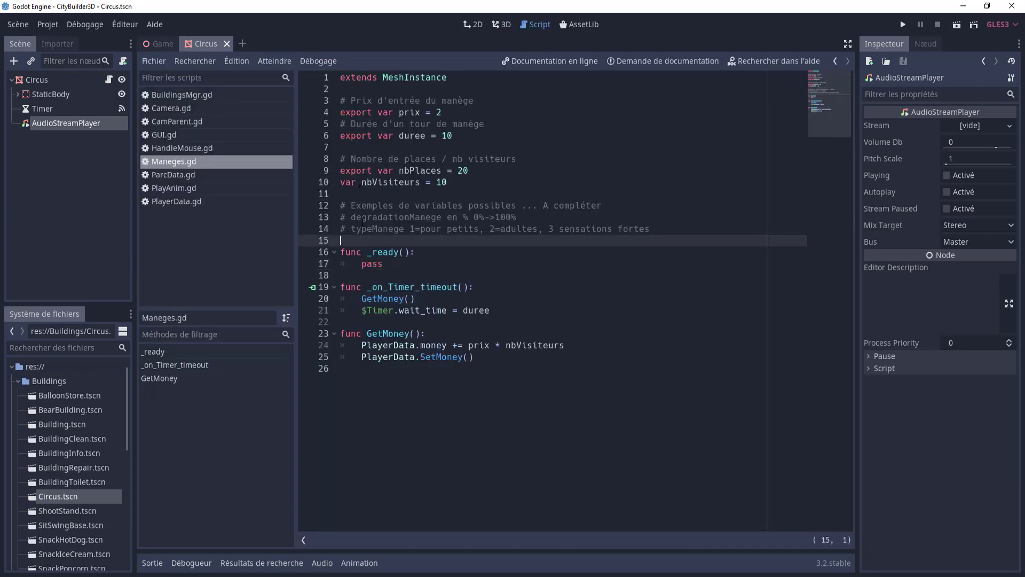
{"action": "key", "text": "Return"}
{"action": "type", "text": "var "}
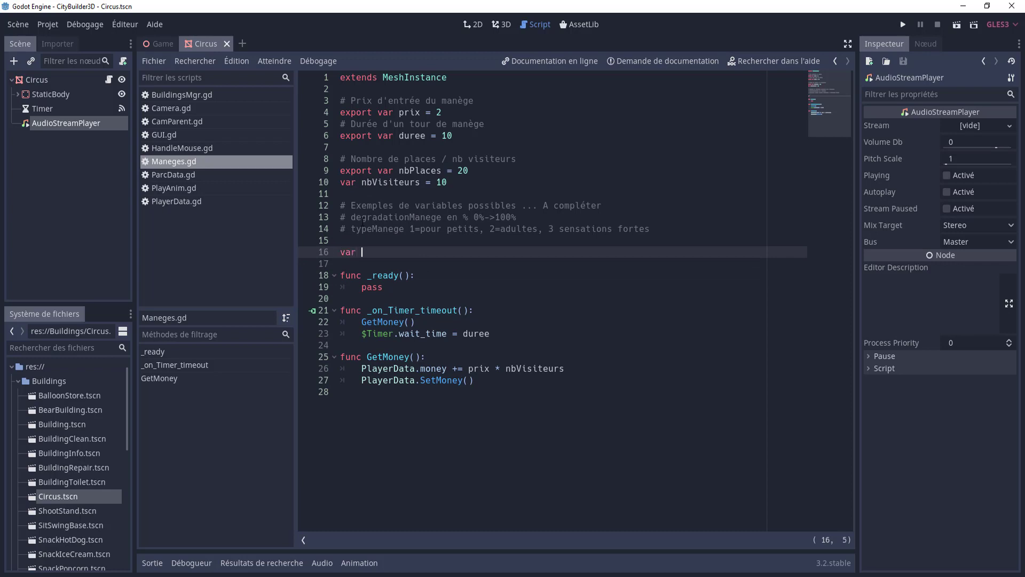
{"action": "type", "text": "build"}
{"action": "type", "text": "Sfx"}
{"action": "type", "text": " # So"}
{"action": "type", "text": "n de constr"}
{"action": "type", "text": "uction"}
Replace pass on line 19 with buildSfx = load("res://SFX/ in _ready().
{"action": "double_click", "coordinate": [385, 252]}
{"action": "key", "text": "ctrl+c"}
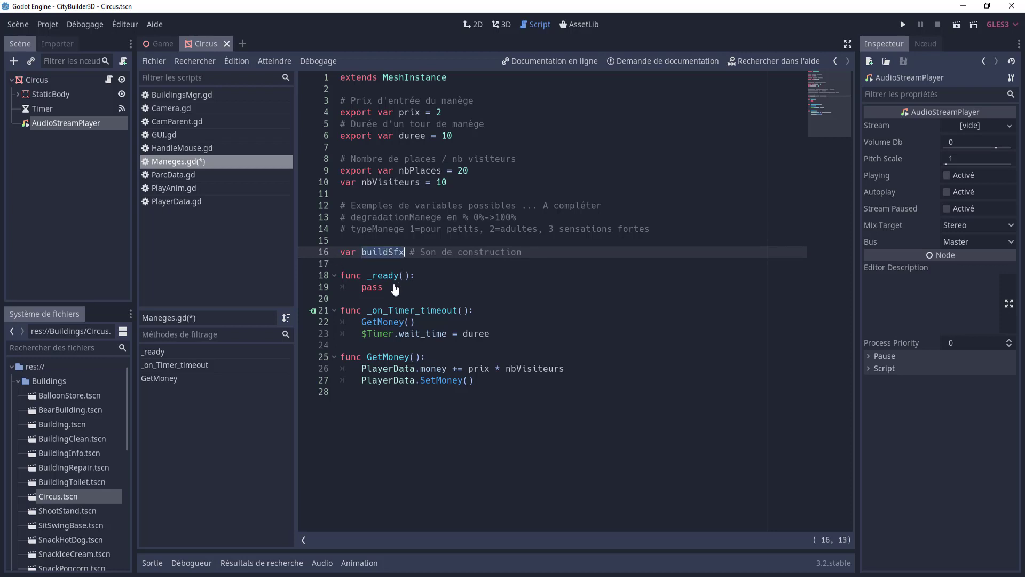
{"action": "left_click", "coordinate": [395, 287]}
{"action": "key", "text": "ctrl+v"}
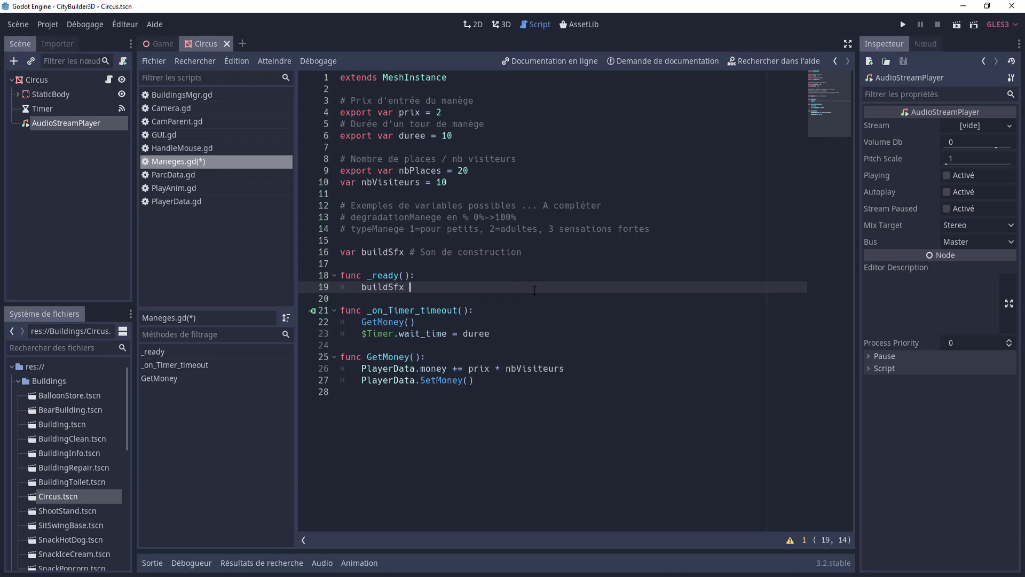
{"action": "type", "text": "= load("}
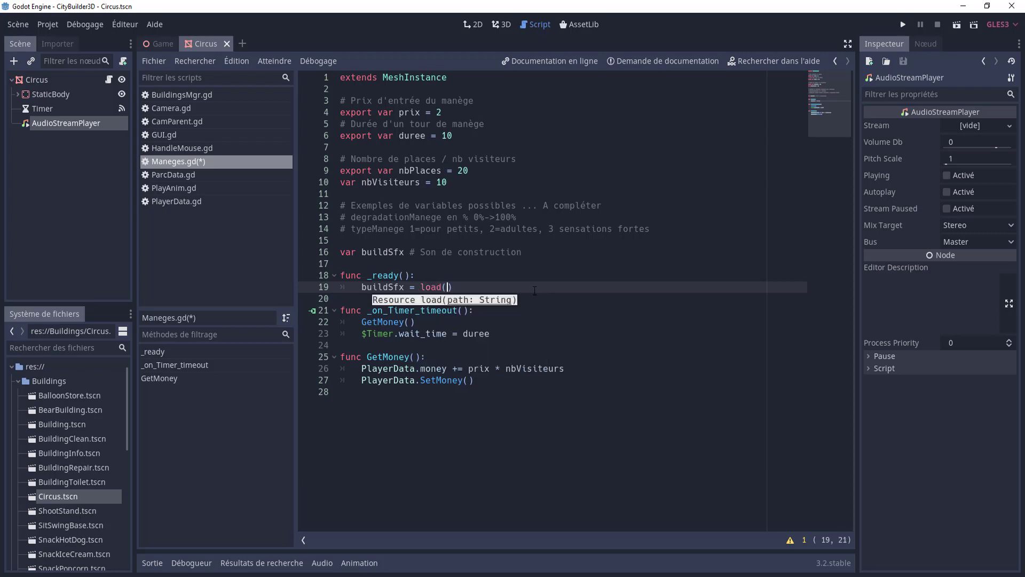
{"action": "type", "text": "\""}
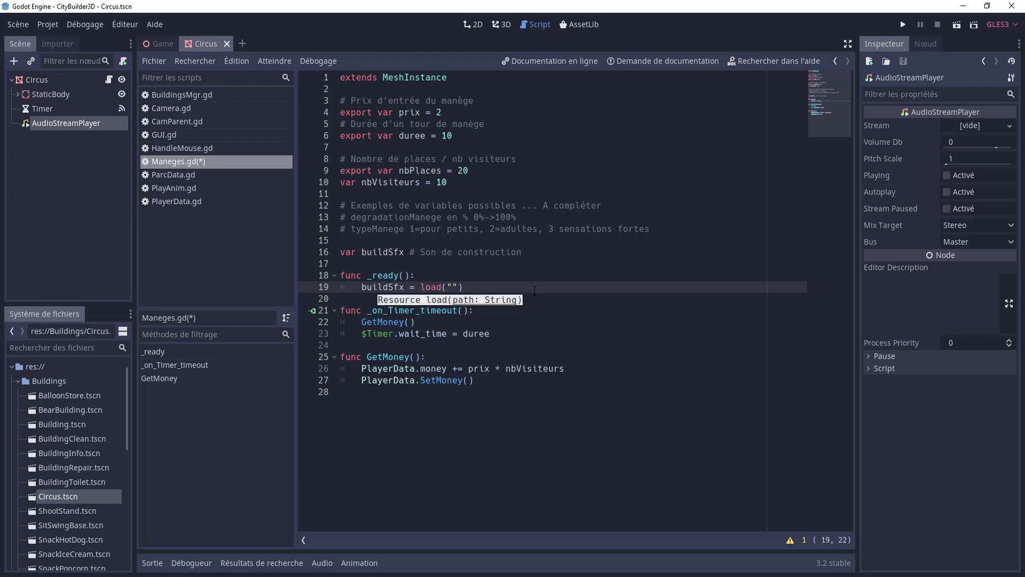
{"action": "type", "text": "res"}
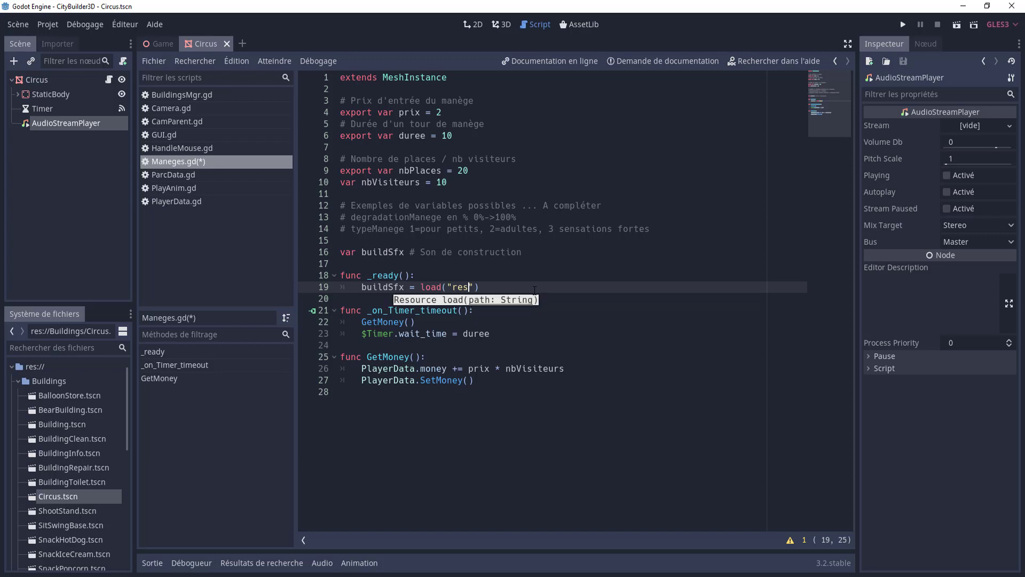
{"action": "type", "text": "://"}
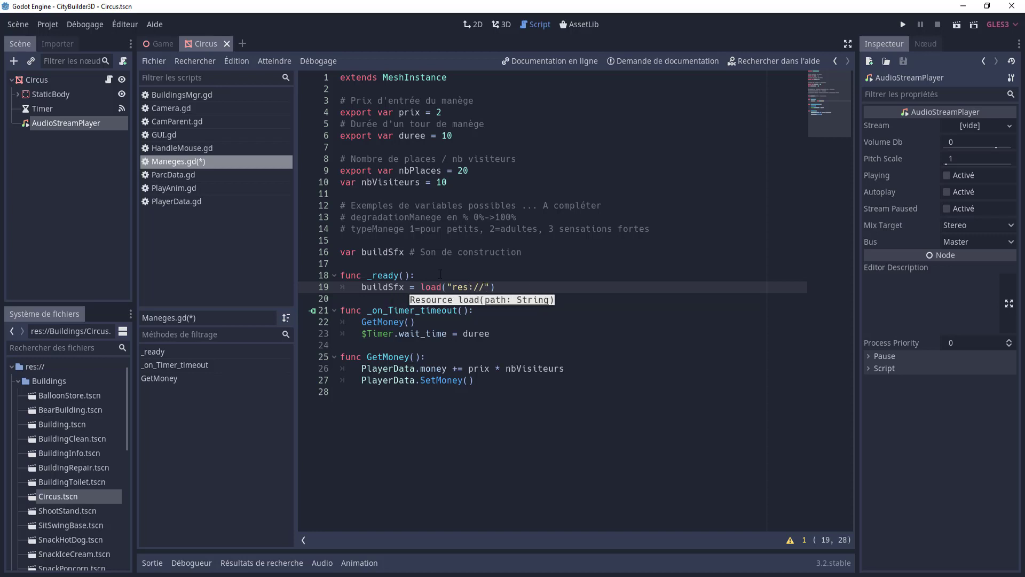
{"action": "left_click", "coordinate": [18, 380]}
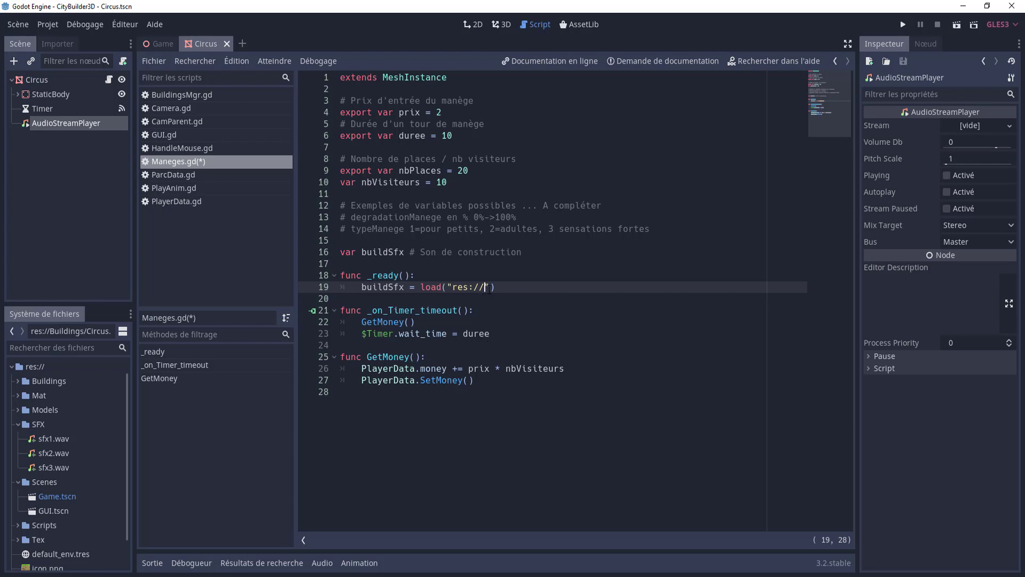
{"action": "type", "text": "SFX/"}
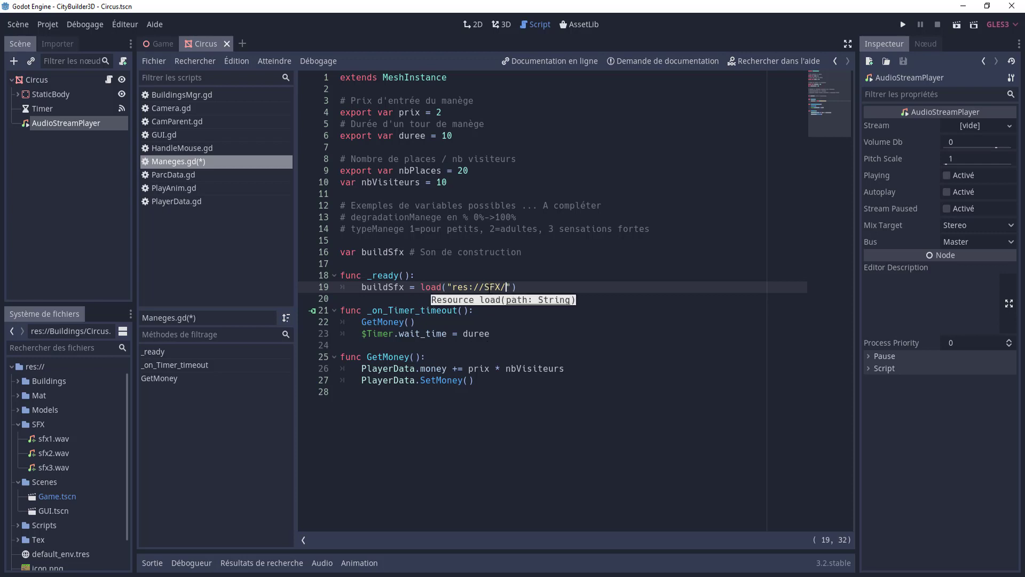
Audition sfx1.wav, sfx2.wav and sfx3.wav in the Inspector preview.
{"action": "left_click", "coordinate": [52, 442]}
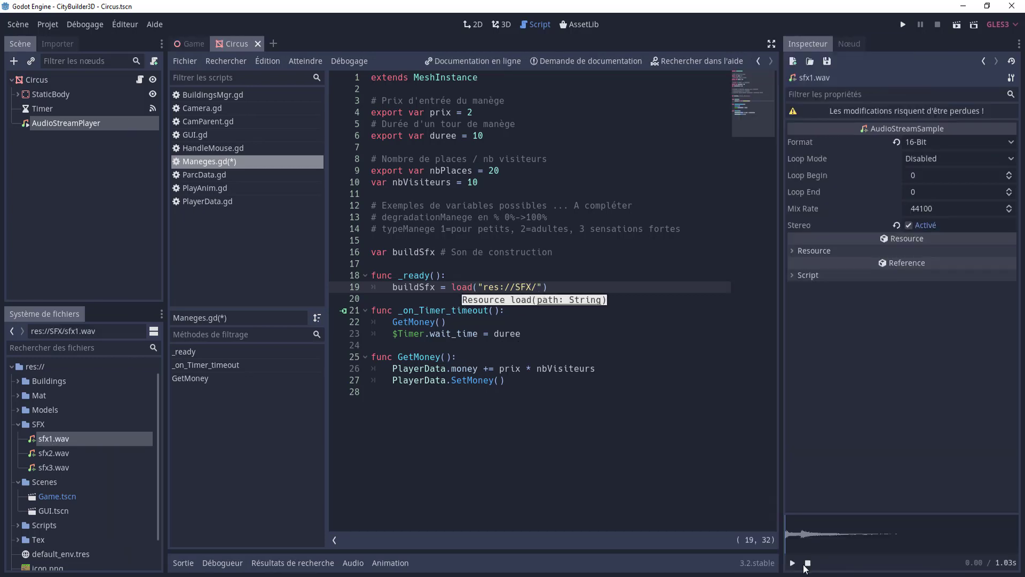
{"action": "left_click", "coordinate": [52, 453]}
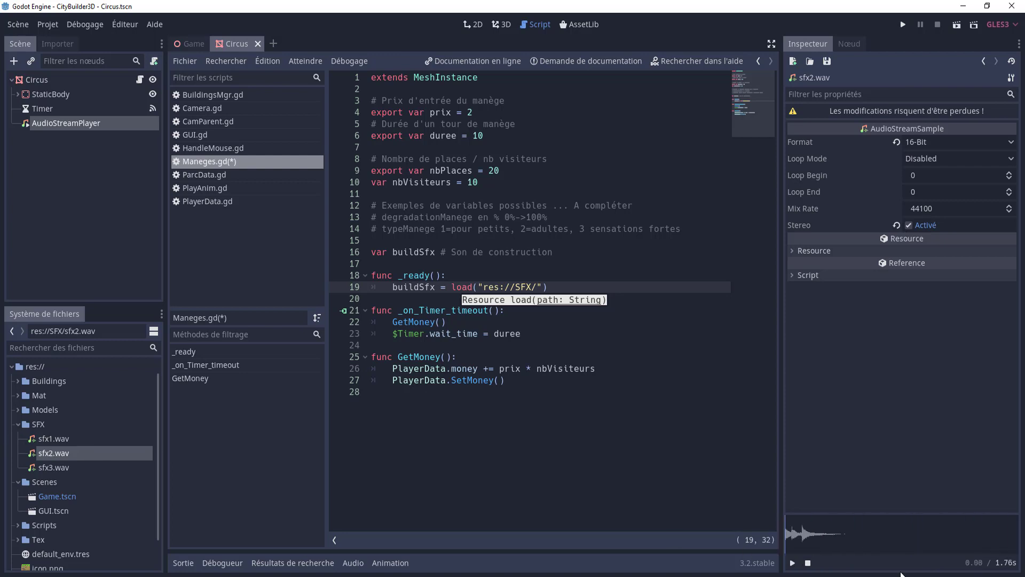
{"action": "left_click", "coordinate": [791, 563]}
{"action": "left_click", "coordinate": [53, 467]}
{"action": "left_click", "coordinate": [792, 563]}
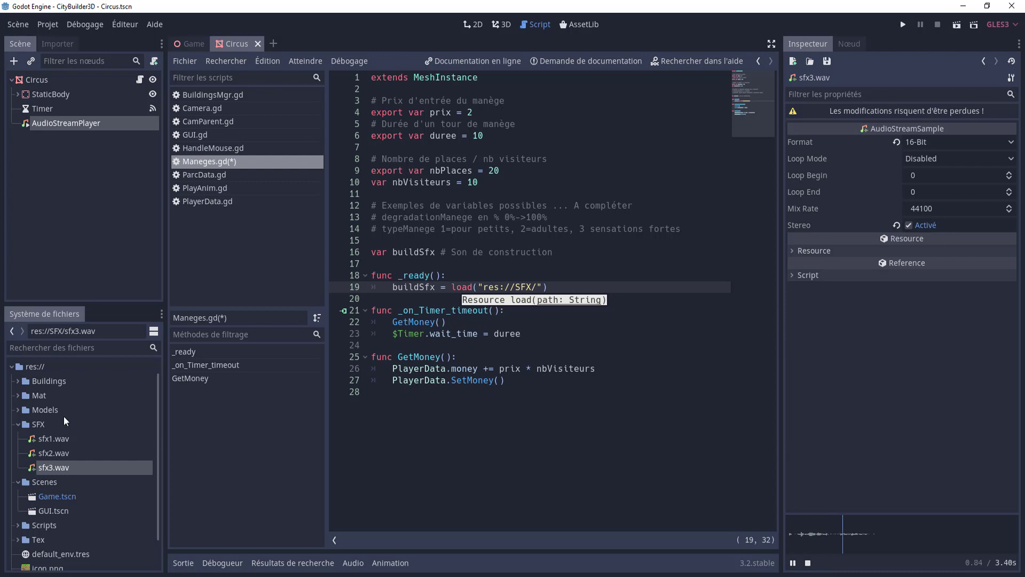
{"action": "left_click", "coordinate": [53, 439]}
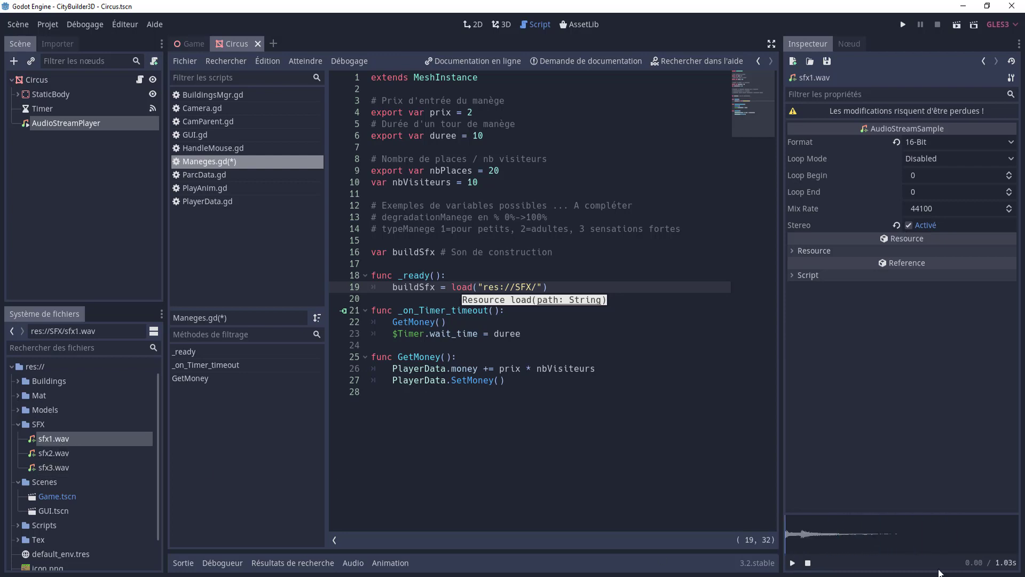
{"action": "left_click", "coordinate": [792, 563]}
Complete the load path as res://SFX/sfx2.wav.
{"action": "type", "text": "s"}
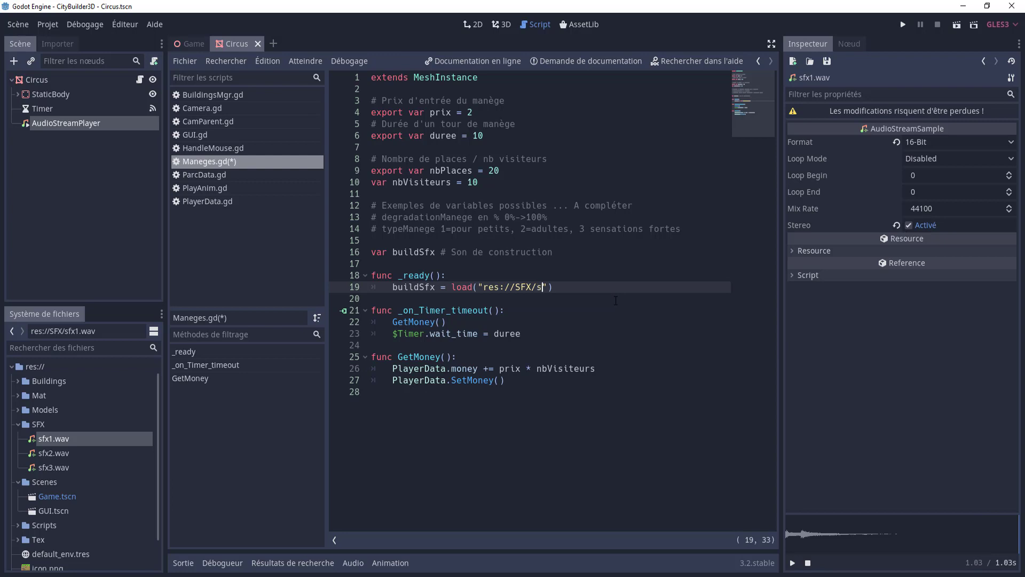
{"action": "type", "text": "fx2"}
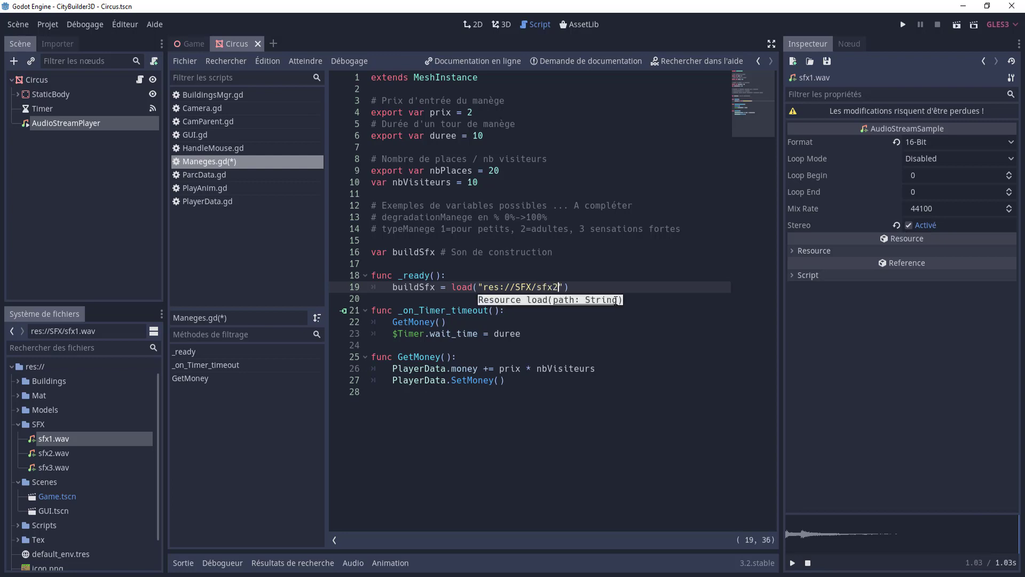
{"action": "type", "text": ".wa"}
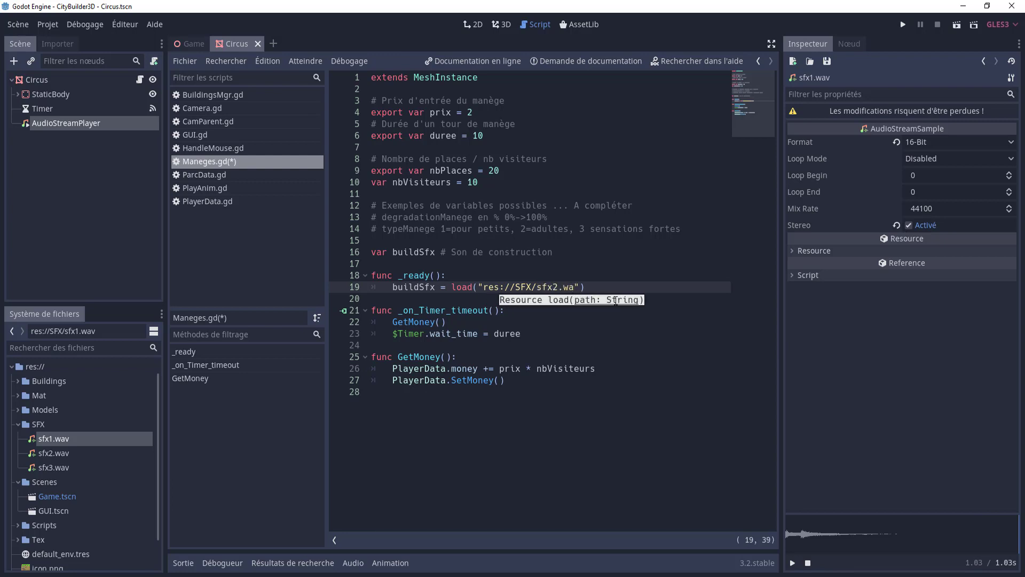
{"action": "type", "text": "v"}
{"action": "key", "text": "Left"}
{"action": "key", "text": "Left"}
{"action": "key", "text": "Left"}
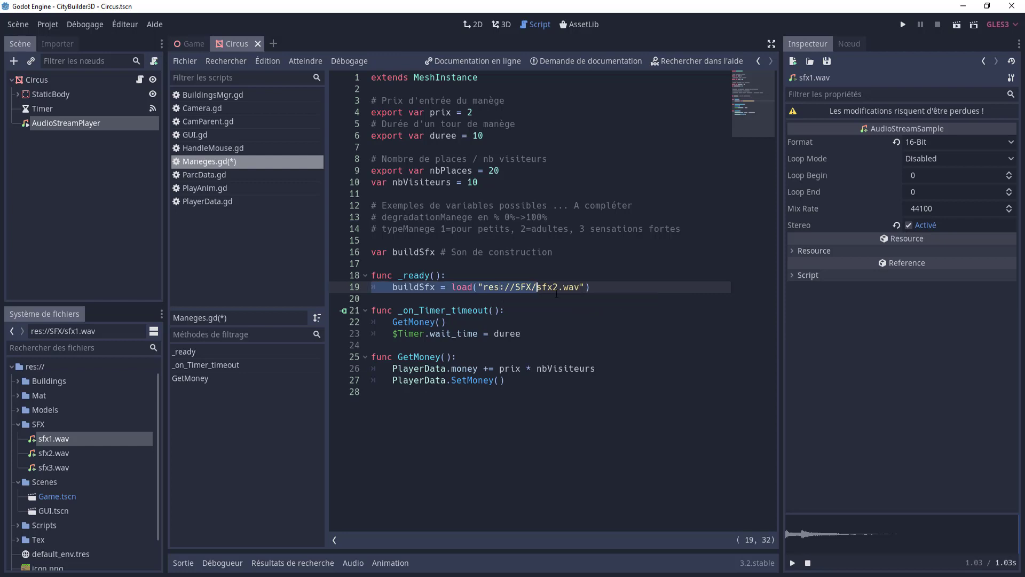
{"action": "left_click", "coordinate": [551, 309]}
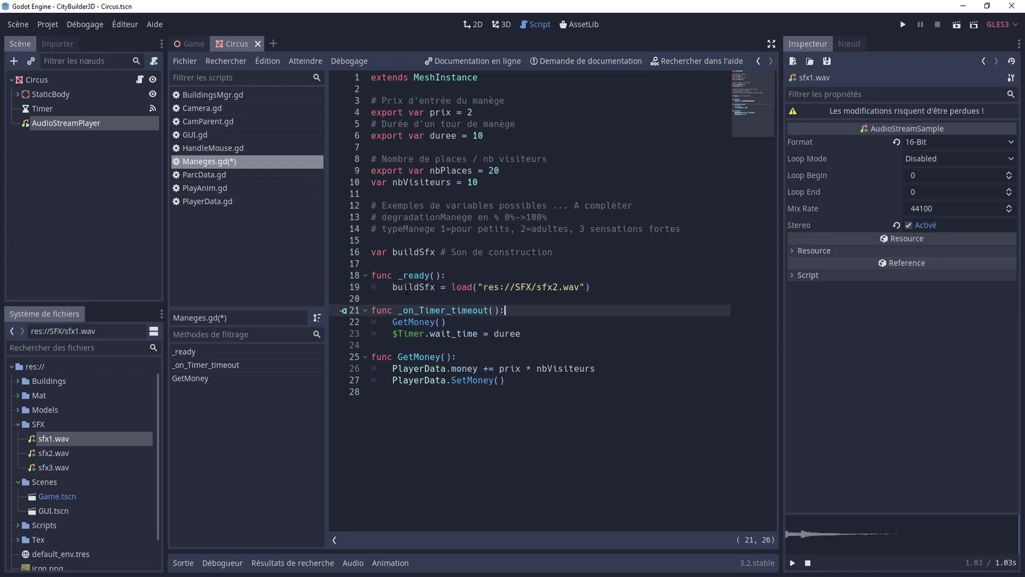
Save the script and add $AudioStreamPlayer.stream = buildSfx after the load line.
{"action": "key", "text": "ctrl+s"}
{"action": "left_click", "coordinate": [598, 288]}
{"action": "key", "text": "Return"}
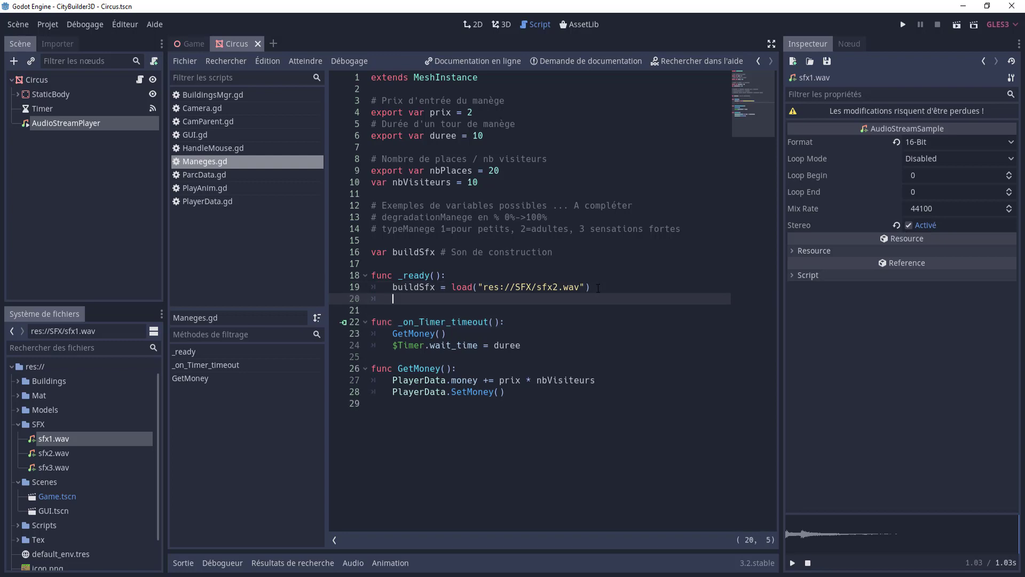
{"action": "type", "text": "$a"}
{"action": "key", "text": "Return"}
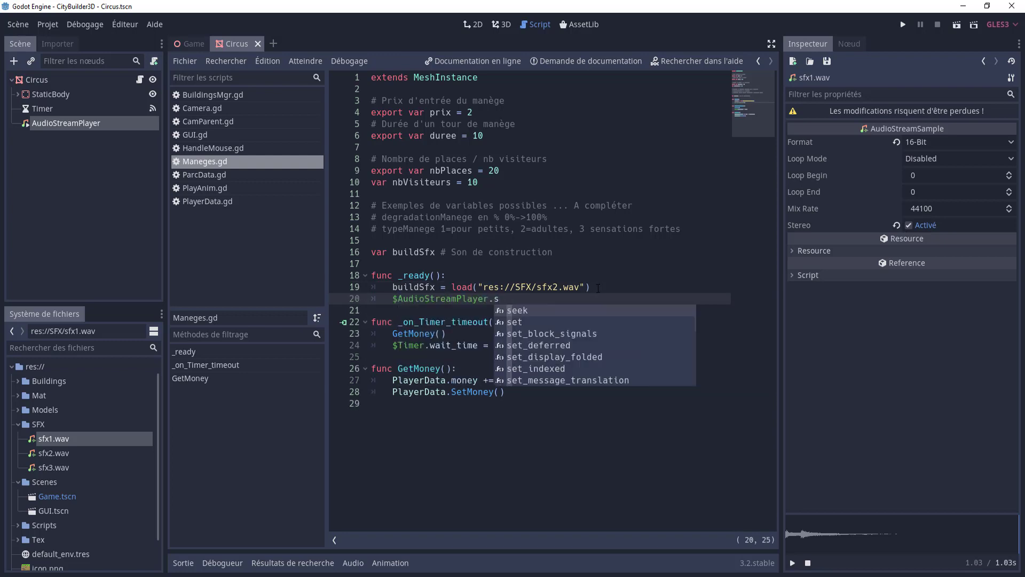
{"action": "type", "text": "str"}
{"action": "key", "text": "Return"}
{"action": "type", "text": "= "}
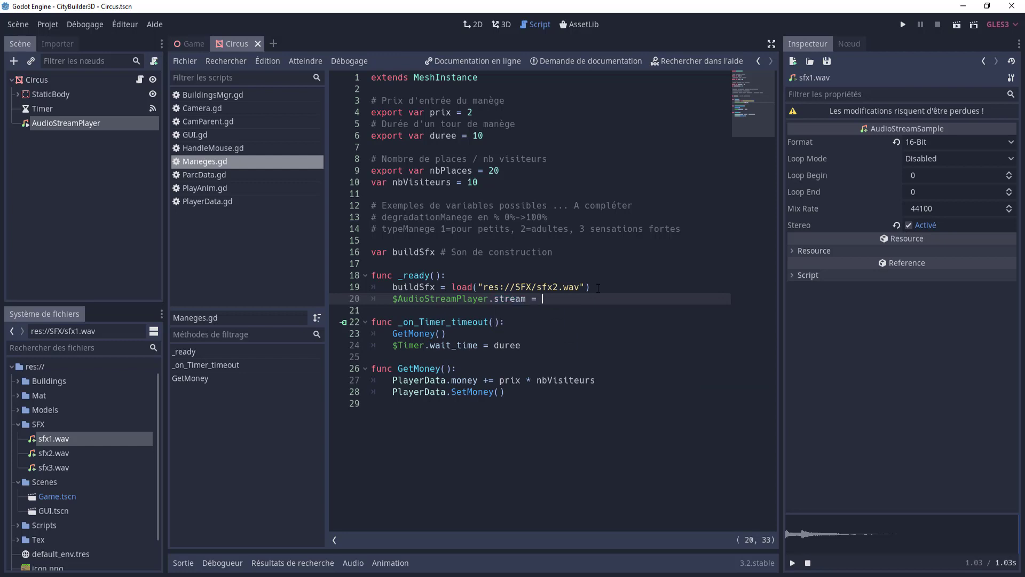
{"action": "type", "text": "bu"}
{"action": "key", "text": "Return"}
{"action": "left_click_drag", "start_coordinate": [608, 299], "coordinate": [538, 299]}
{"action": "key", "text": "Right"}
{"action": "left_click", "coordinate": [608, 294]}
Add $AudioStreamPlayer.play() on the next line, save Maneges.gd, and run the project.
{"action": "key", "text": "Return"}
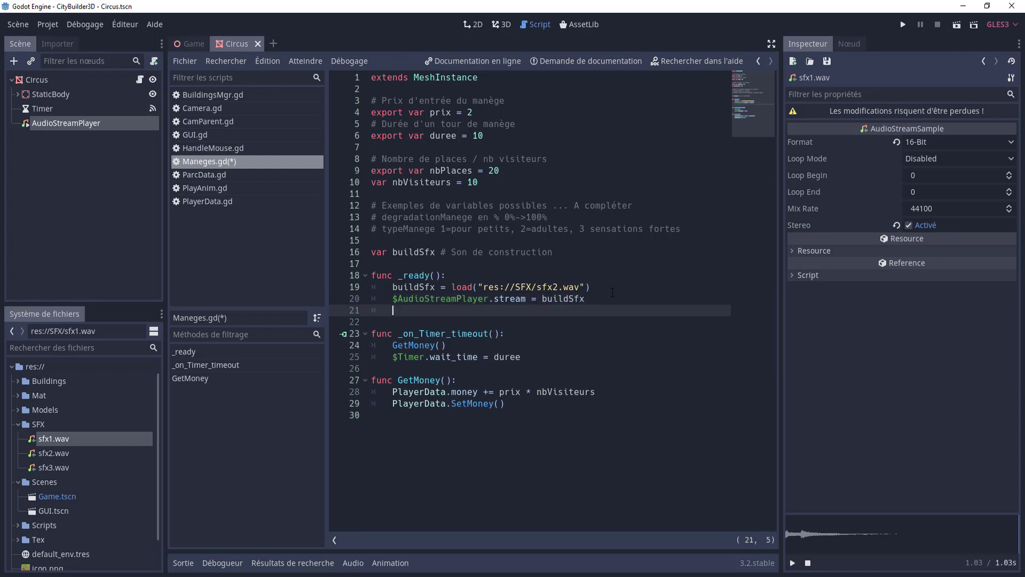
{"action": "type", "text": "$"}
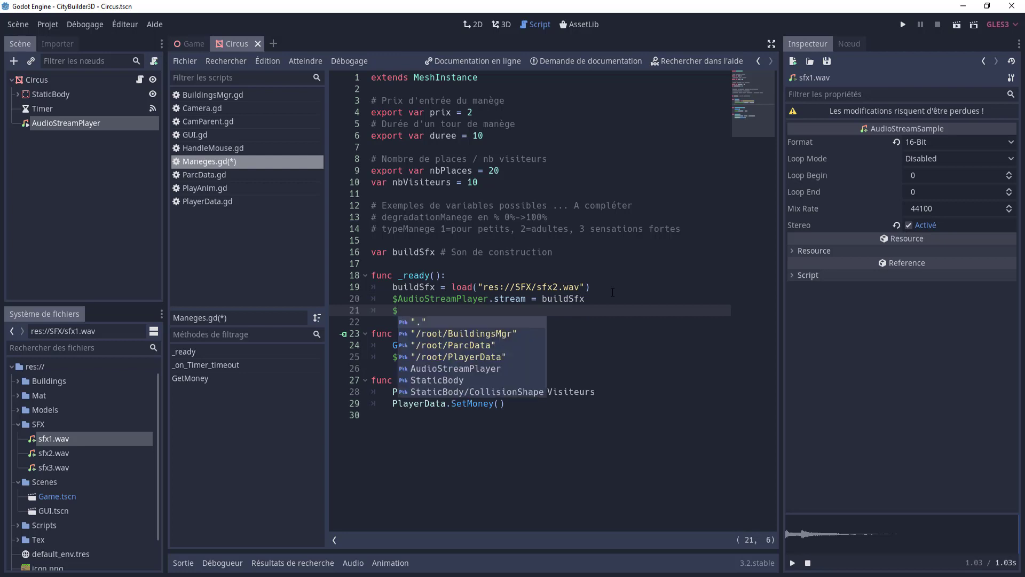
{"action": "key", "text": "Down"}
{"action": "key", "text": "Down"}
{"action": "key", "text": "Down"}
{"action": "key", "text": "Down"}
{"action": "key", "text": "Return"}
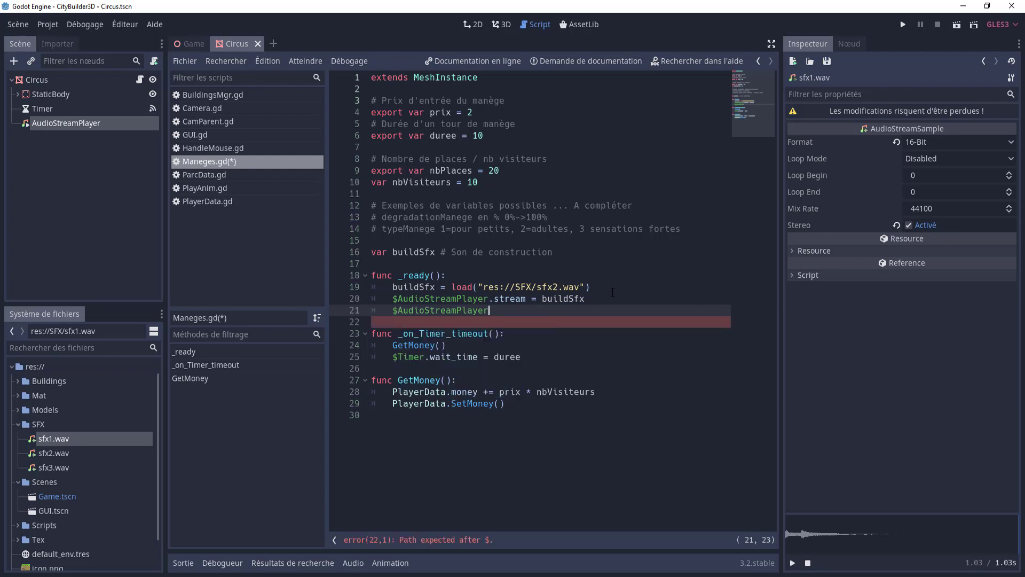
{"action": "type", "text": ".pl"}
{"action": "key", "text": "Return"}
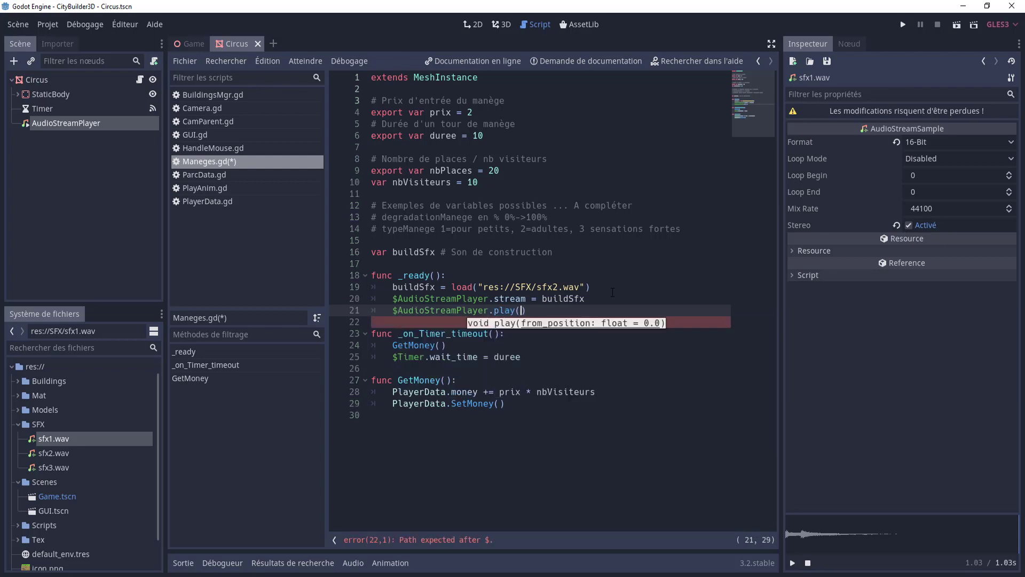
{"action": "key", "text": "ctrl+s"}
{"action": "key", "text": "Up"}
{"action": "key", "text": "Up"}
{"action": "key", "text": "Up"}
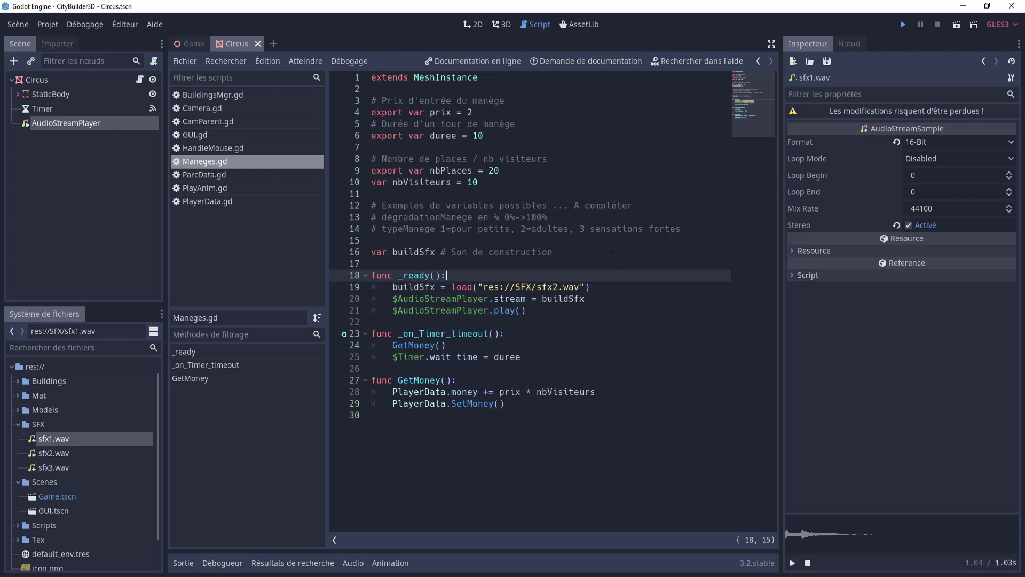
{"action": "key", "text": "F5"}
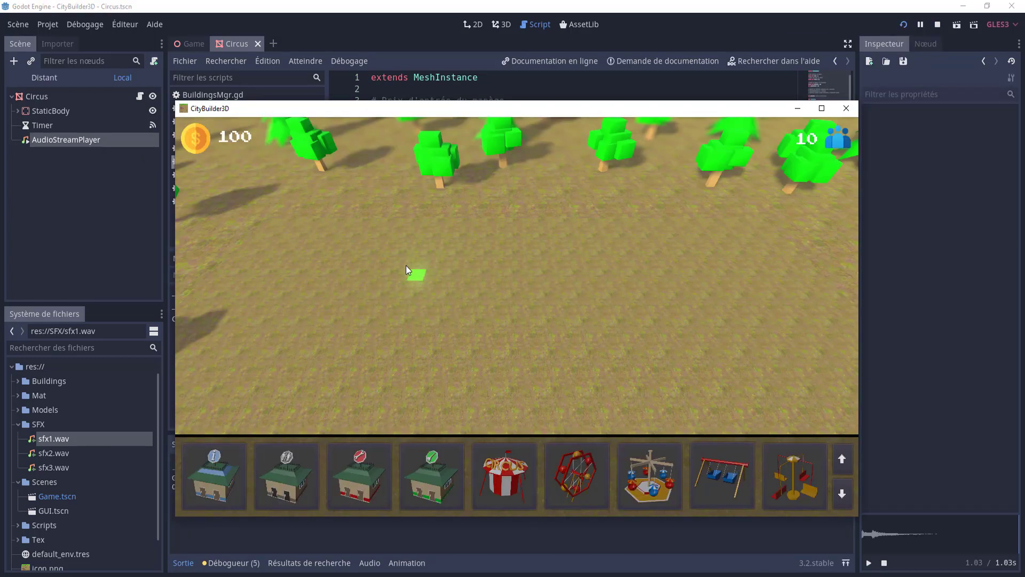
Choose the circus tent and place several tents across the field in the running game.
{"action": "left_click", "coordinate": [406, 265]}
{"action": "left_click", "coordinate": [498, 451]}
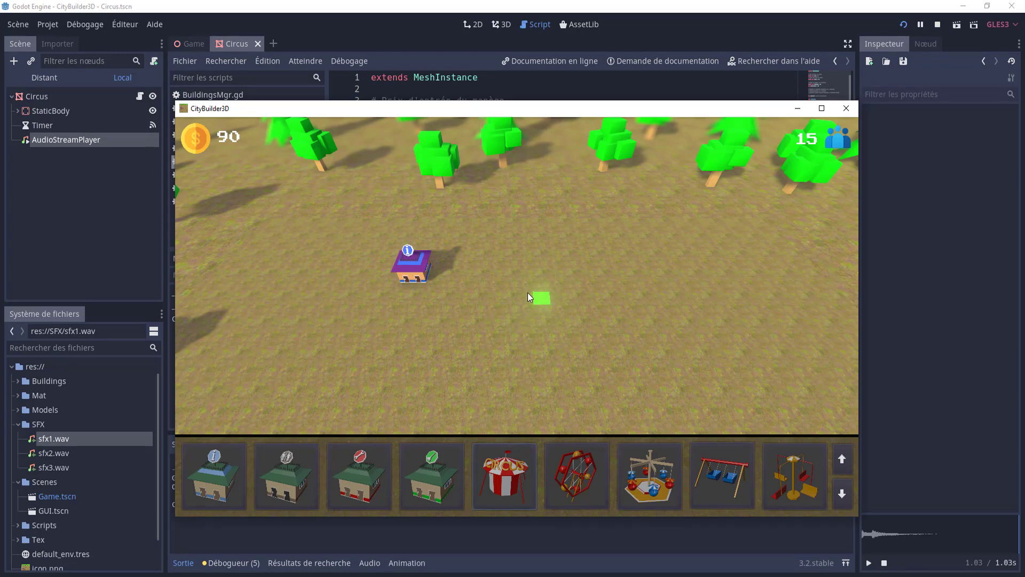
{"action": "left_click", "coordinate": [528, 292]}
{"action": "left_click", "coordinate": [288, 334]}
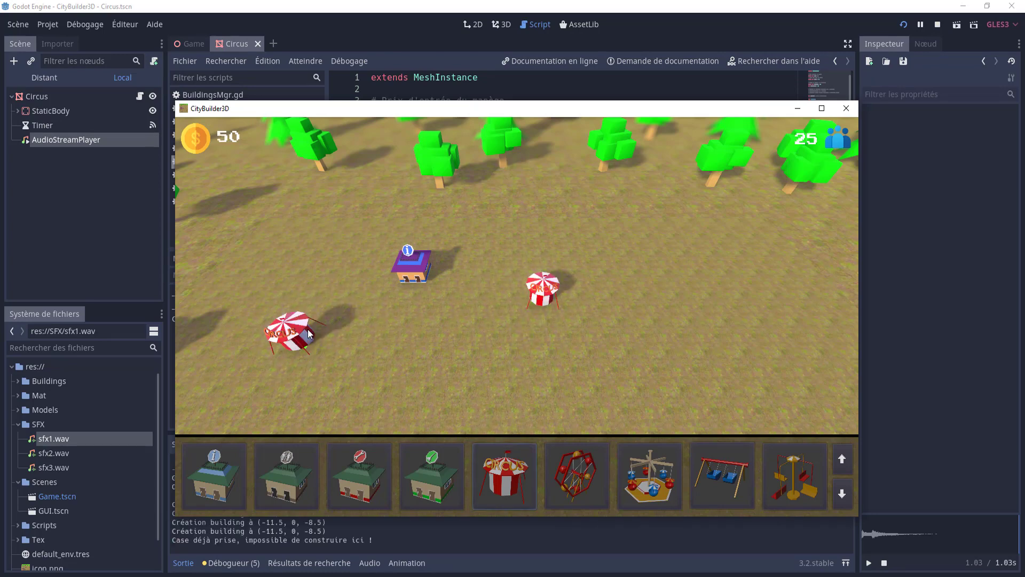
{"action": "left_click", "coordinate": [674, 348]}
{"action": "key", "text": "d"}
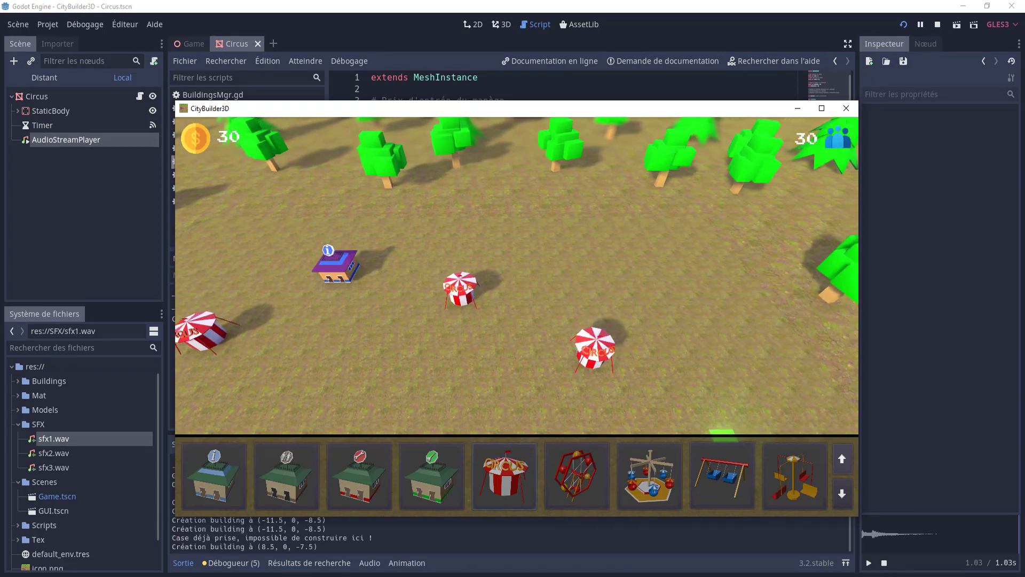
{"action": "key", "text": "d"}
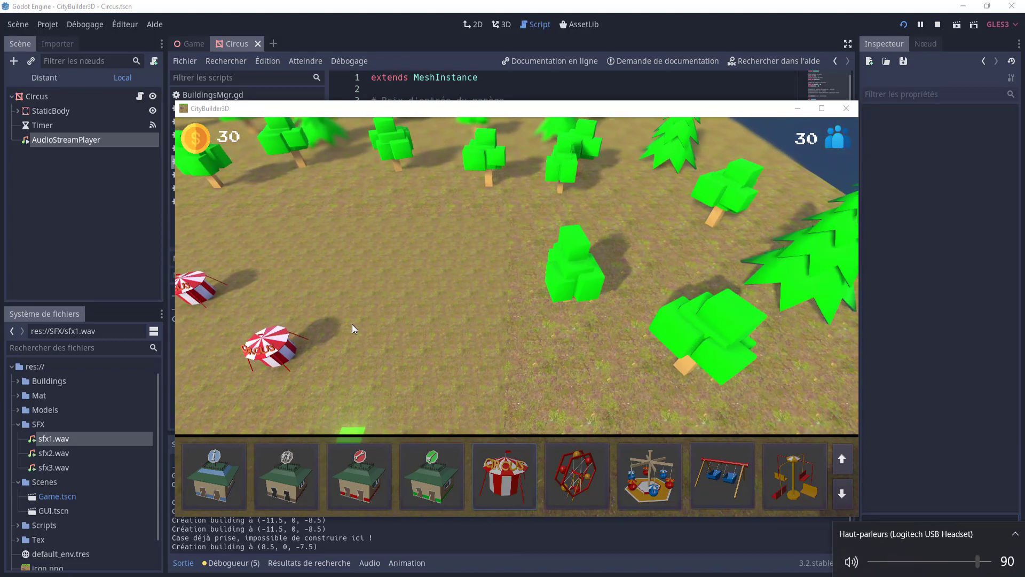
{"action": "left_click", "coordinate": [351, 325]}
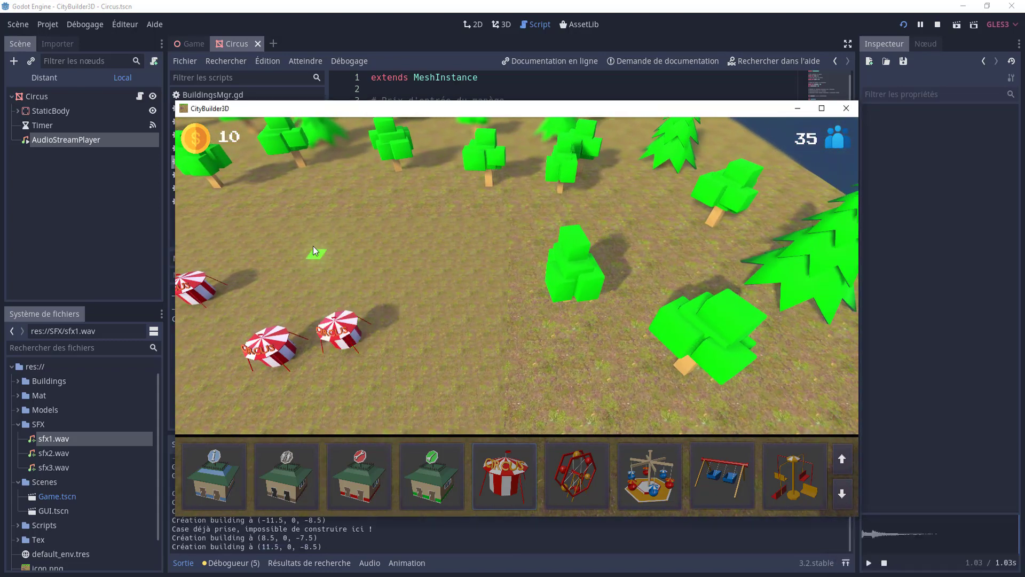
{"action": "left_click", "coordinate": [193, 369]}
Place three more circus tents in the lower field, then stop the test run.
{"action": "key", "text": "a"}
{"action": "scroll", "coordinate": [327, 394], "scroll_direction": "down", "scroll_amount": 2}
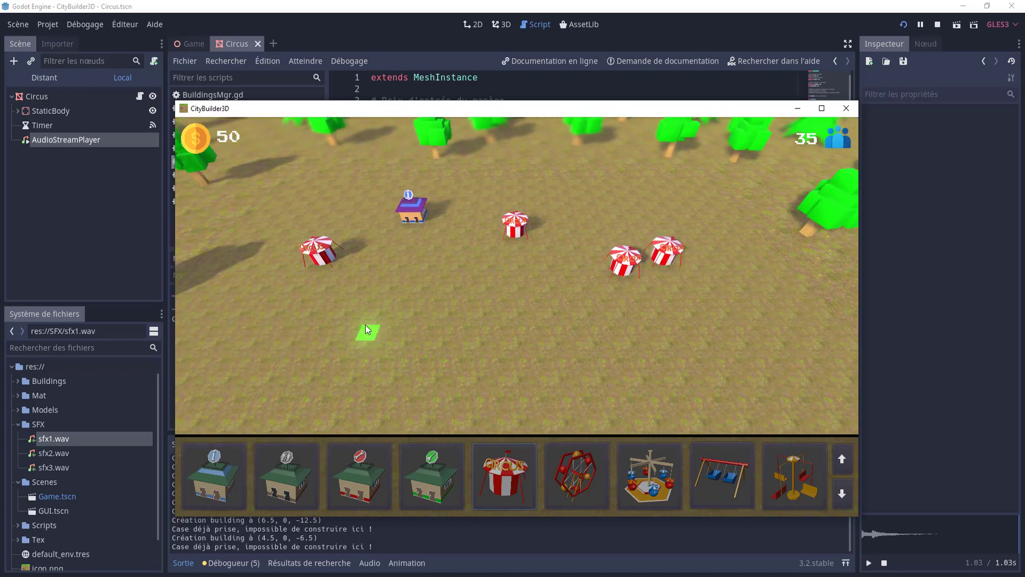
{"action": "left_click", "coordinate": [357, 330]}
{"action": "left_click", "coordinate": [486, 347]}
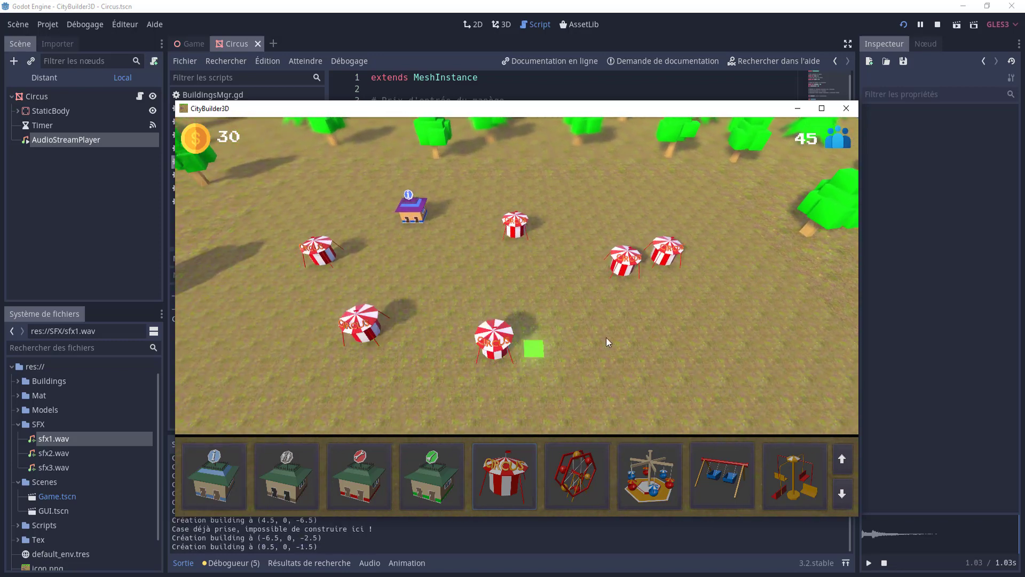
{"action": "left_click", "coordinate": [643, 347]}
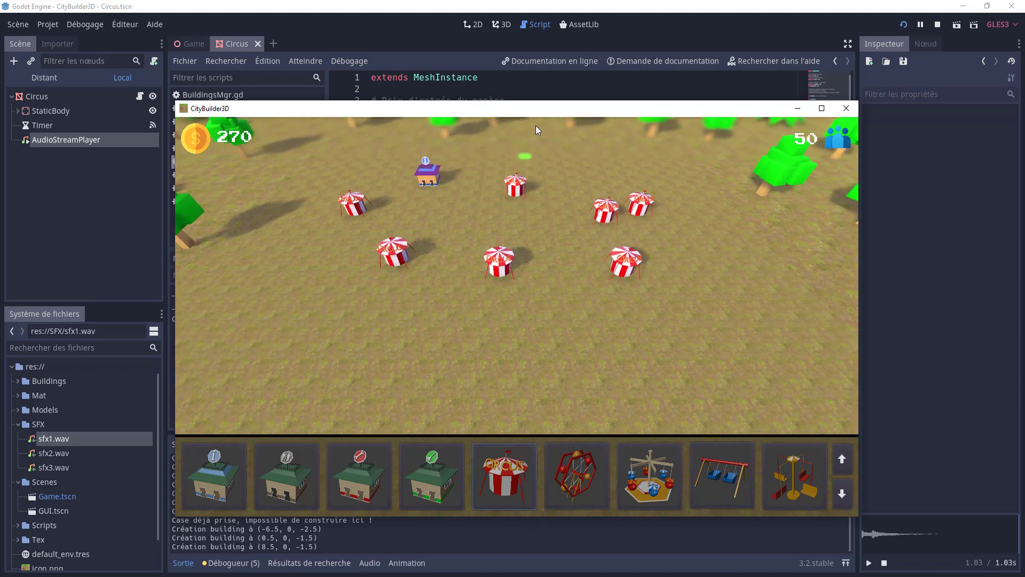
{"action": "scroll", "coordinate": [427, 209], "scroll_direction": "up", "scroll_amount": 5}
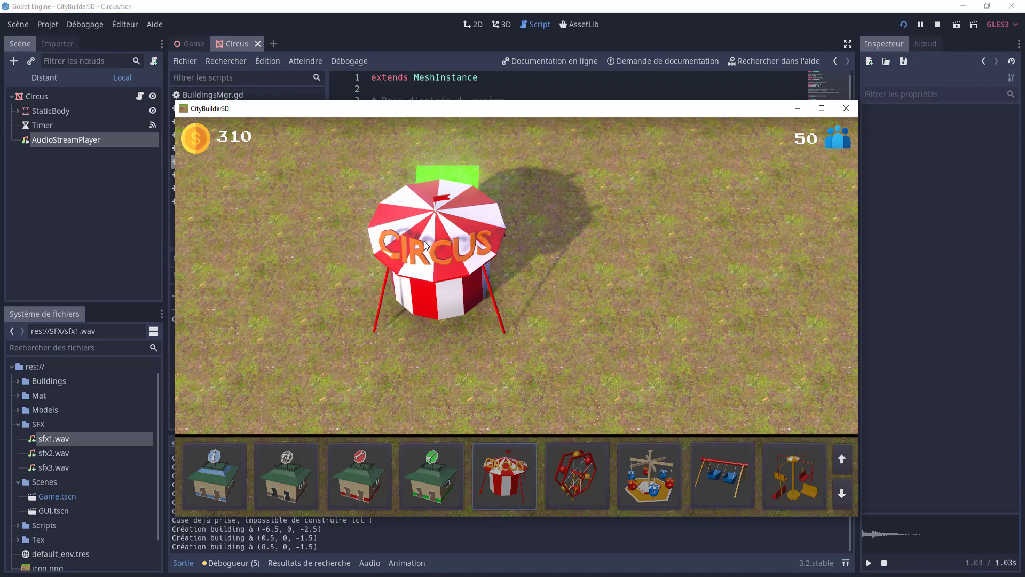
{"action": "scroll", "coordinate": [427, 251], "scroll_direction": "down", "scroll_amount": 5}
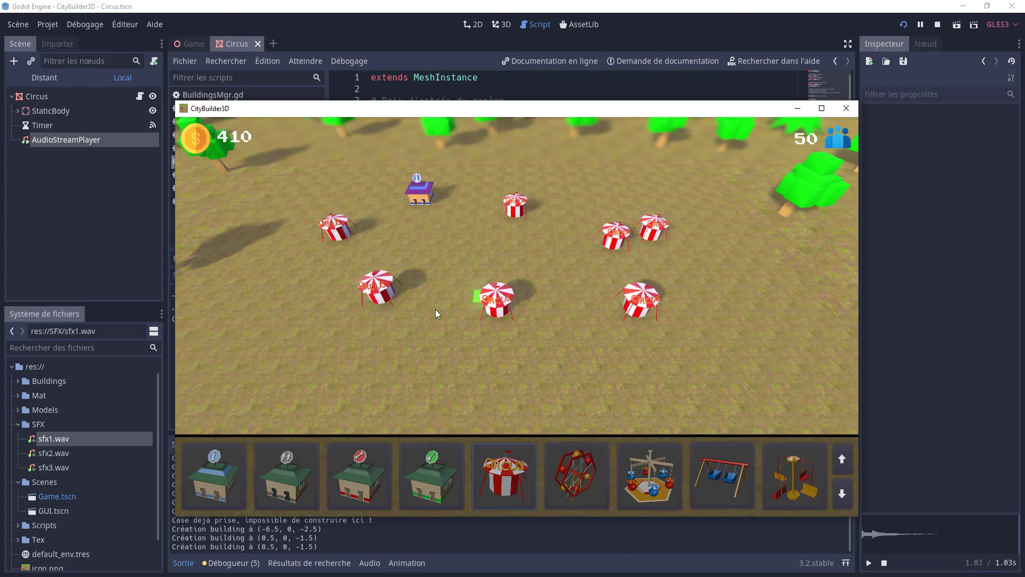
{"action": "key", "text": "Left"}
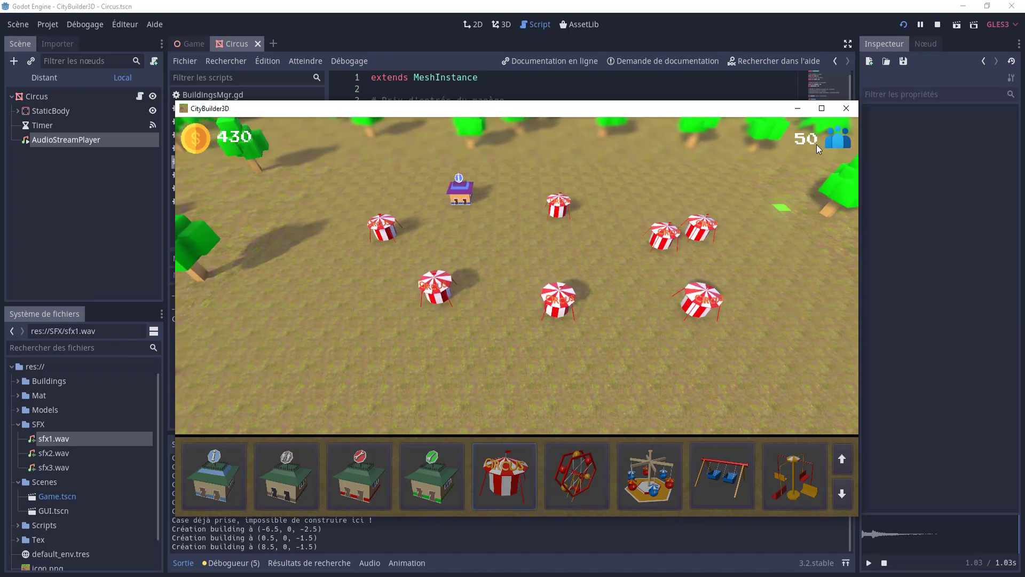
{"action": "left_click", "coordinate": [847, 108]}
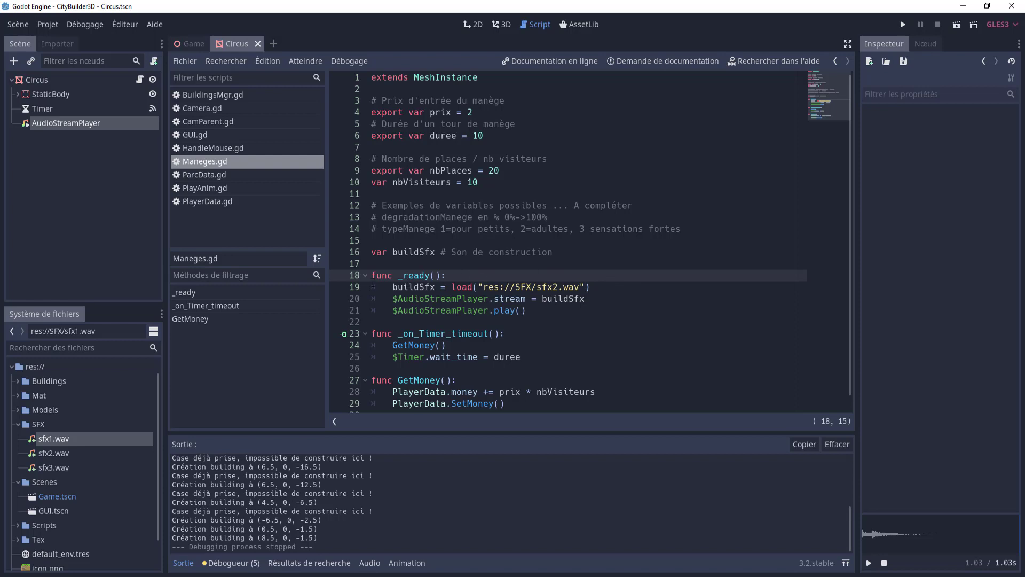
Try lowering the Circus sound player's volume and retype play() in the script.
{"action": "scroll", "coordinate": [439, 280], "scroll_direction": "down", "scroll_amount": 1}
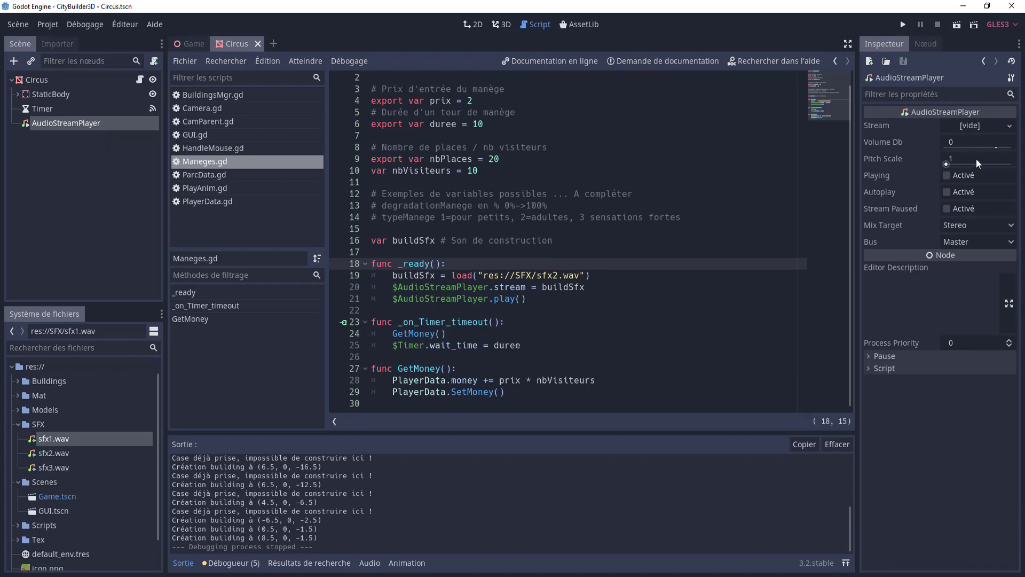
{"action": "left_click_drag", "start_coordinate": [996, 147], "coordinate": [976, 149]}
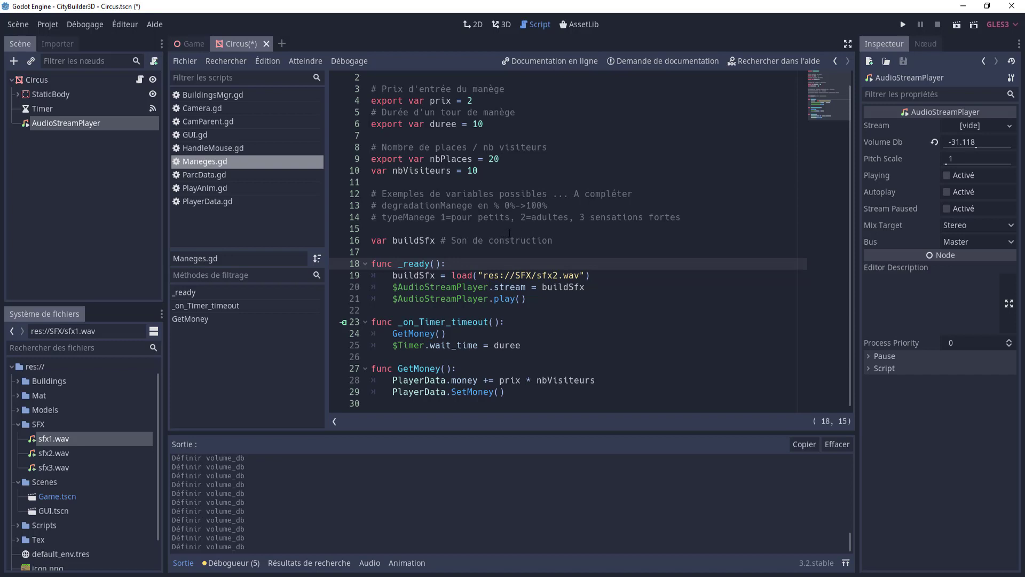
{"action": "left_click", "coordinate": [526, 298]}
{"action": "key", "text": "BackSpace"}
{"action": "key", "text": "BackSpace"}
{"action": "key", "text": "BackSpace"}
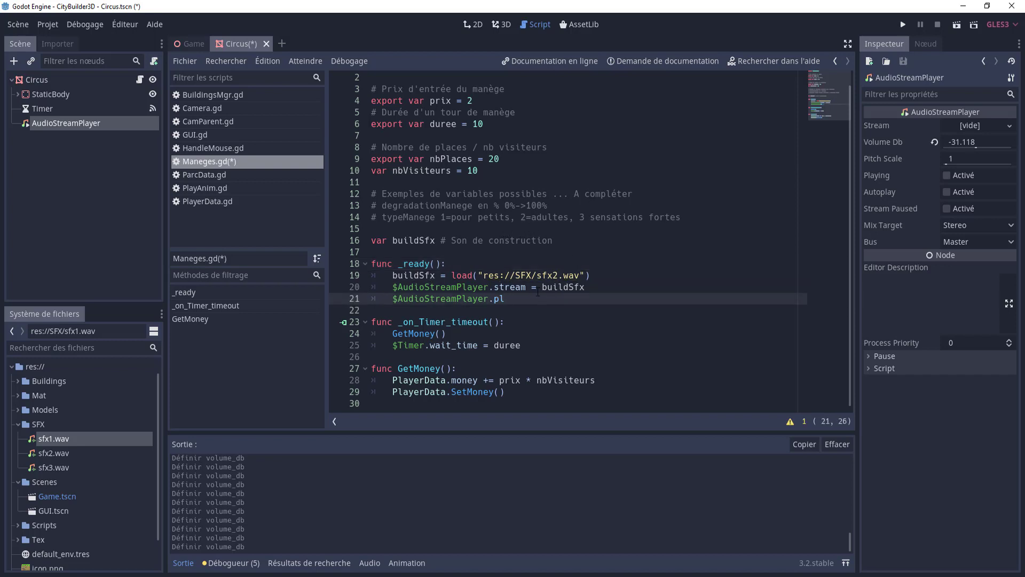
{"action": "type", "text": "ay()"}
Reset the volume to 0 dB, save the Circus scene, and switch to the Game scene.
{"action": "left_click", "coordinate": [935, 141]}
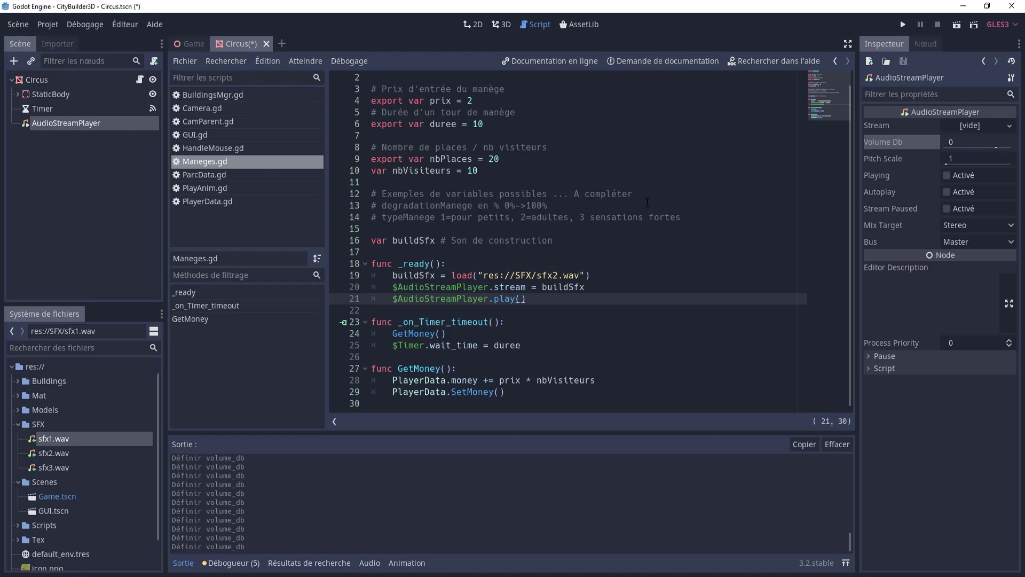
{"action": "left_click", "coordinate": [667, 171]}
{"action": "key", "text": "ctrl+s"}
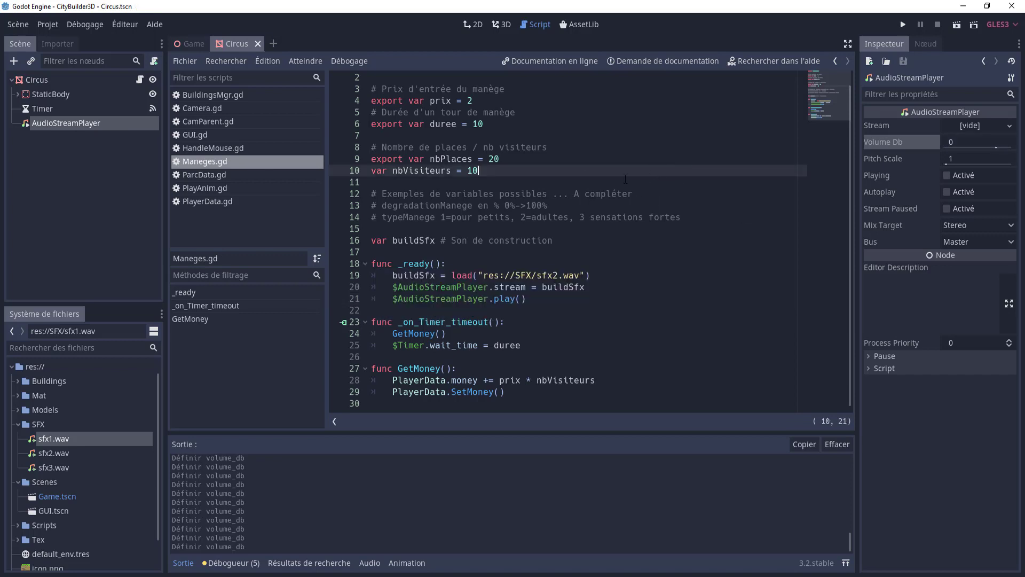
{"action": "left_click", "coordinate": [188, 44]}
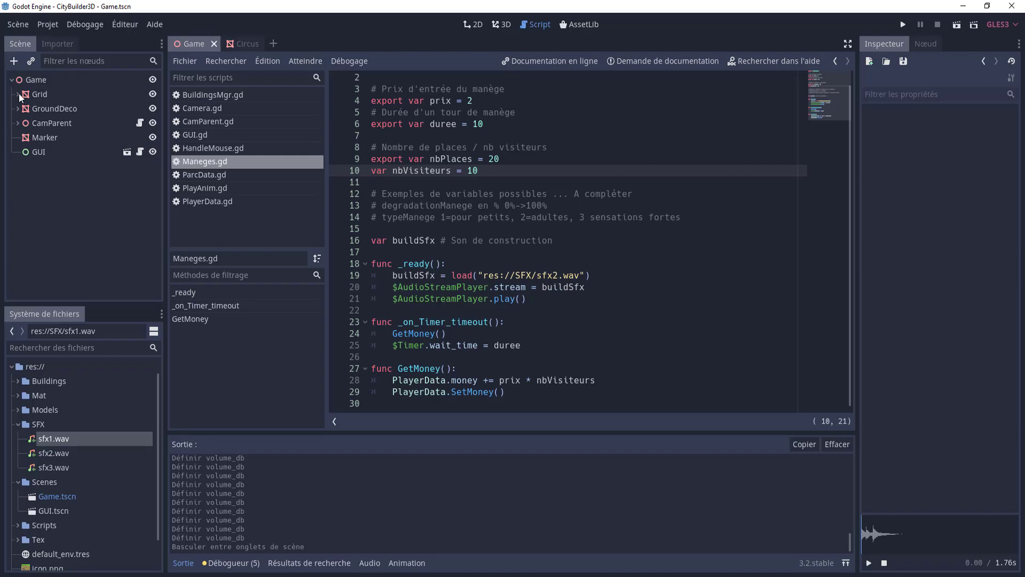
Add an AudioStreamPlayer child node under the Game root.
{"action": "left_click", "coordinate": [36, 79]}
{"action": "left_click", "coordinate": [14, 61]}
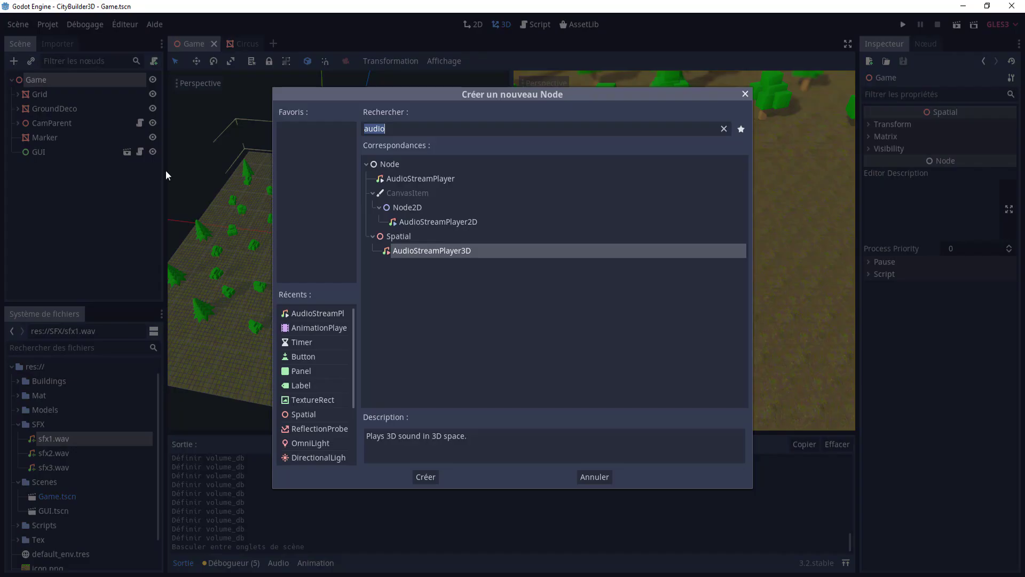
{"action": "double_click", "coordinate": [397, 179]}
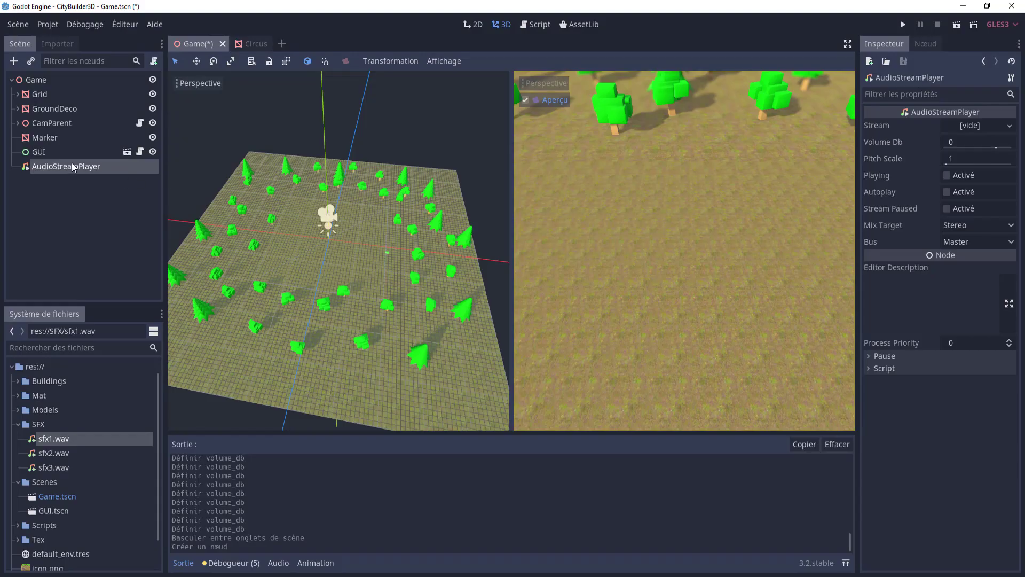
Set the new player's Volume Db to -2 and enable Autoplay.
{"action": "left_click", "coordinate": [966, 148]}
{"action": "type", "text": "-2"}
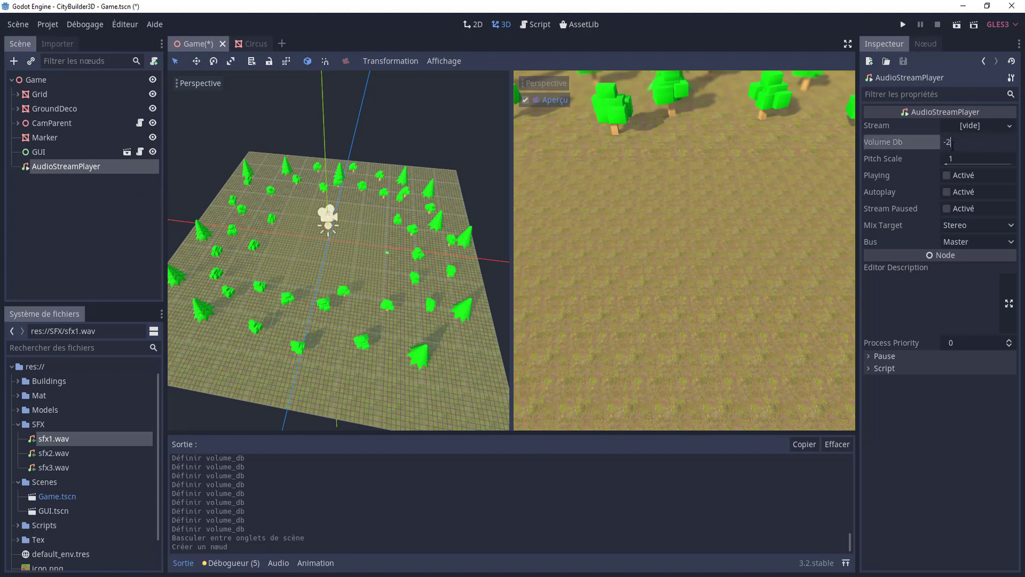
{"action": "key", "text": "Return"}
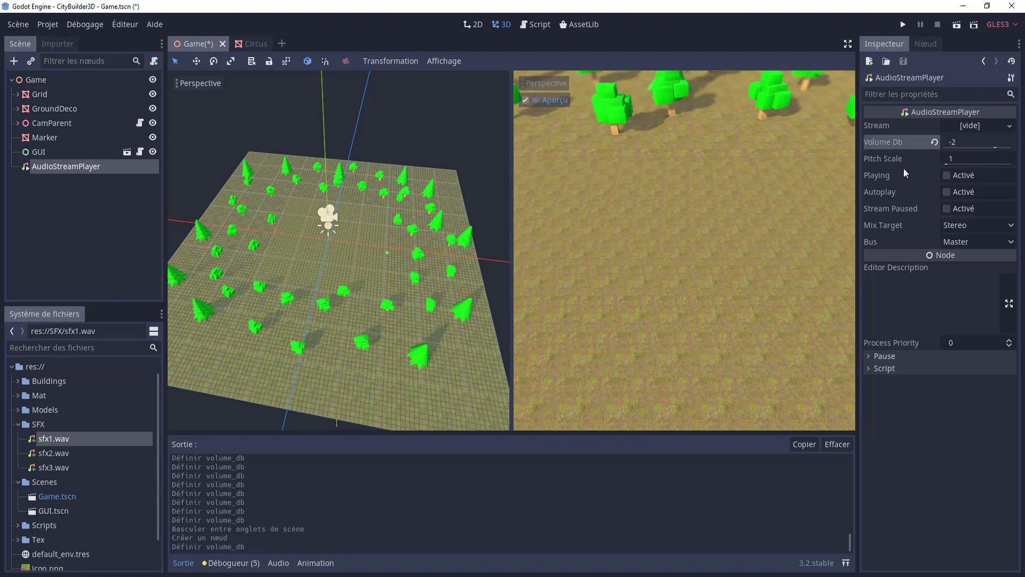
{"action": "double_click", "coordinate": [946, 175]}
{"action": "left_click", "coordinate": [947, 191]}
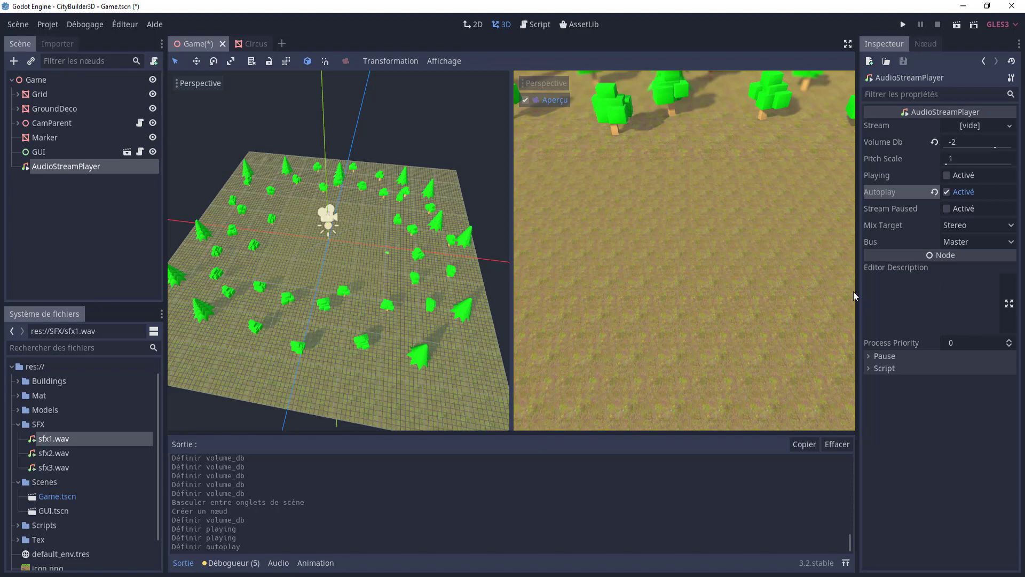
{"action": "left_click", "coordinate": [1007, 128]}
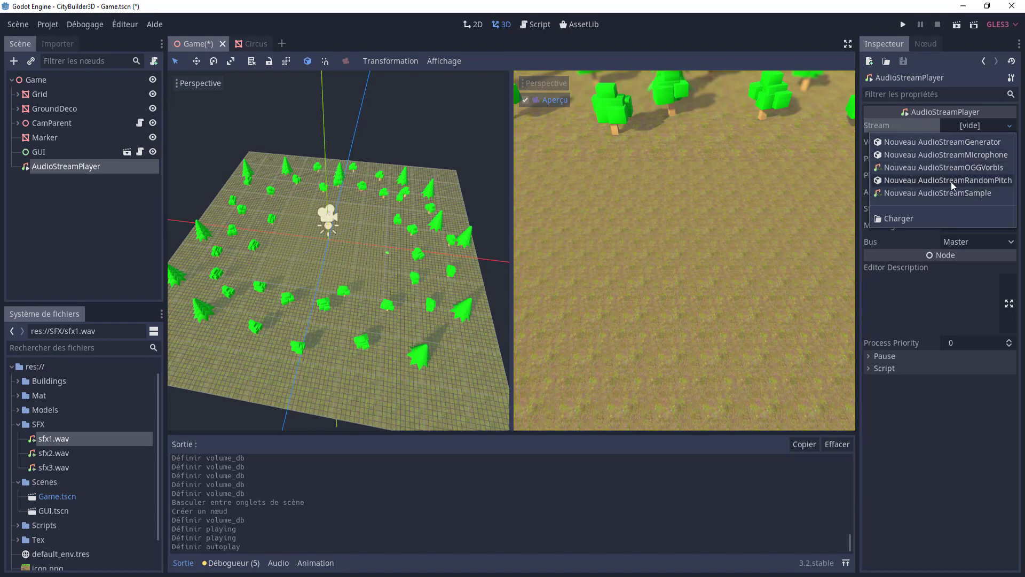
Drag TownTheme.wav onto the Game player's Stream property and run the project.
{"action": "left_click", "coordinate": [913, 254]}
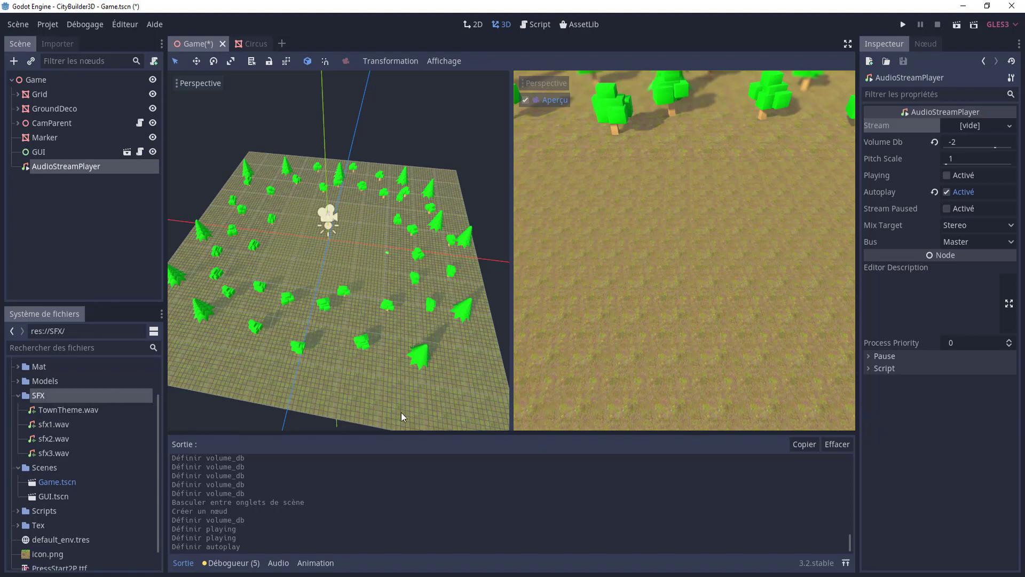
{"action": "left_click", "coordinate": [50, 412]}
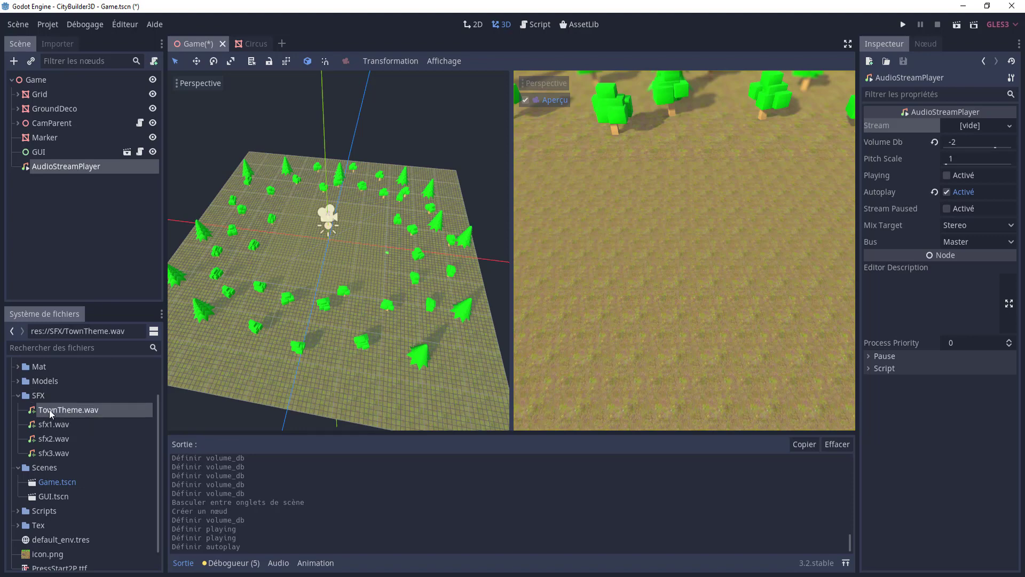
{"action": "left_click_drag", "start_coordinate": [51, 412], "coordinate": [965, 125]}
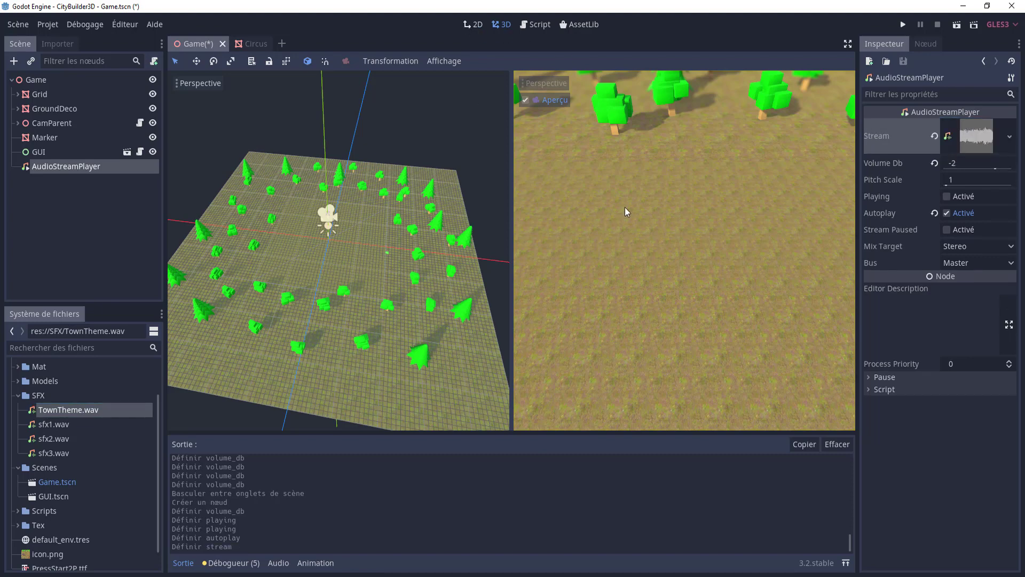
{"action": "key", "text": "F5"}
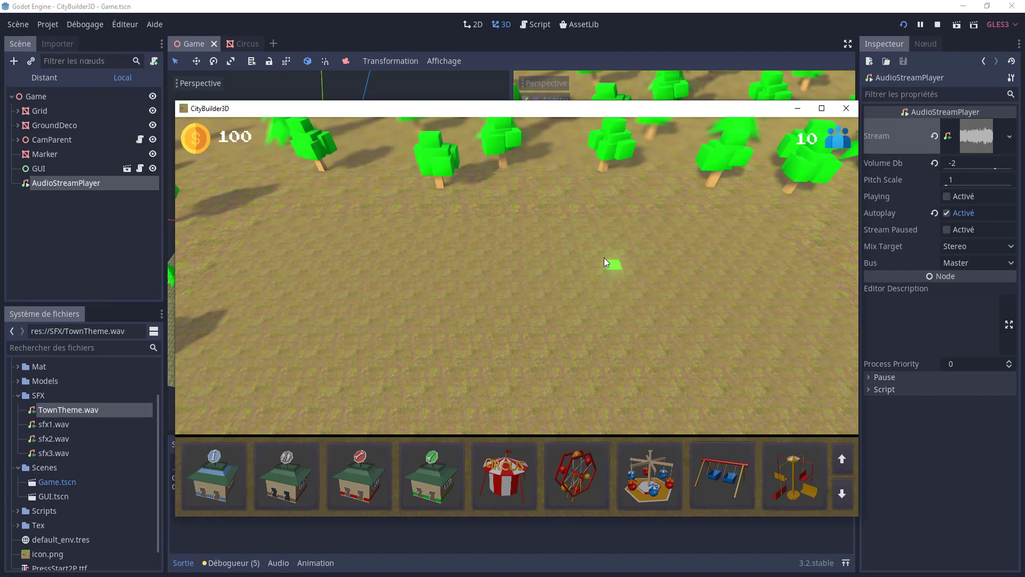
Lower the Windows speaker volume to 7, stop the game, and drag the music volume to about -25 dB.
{"action": "left_click", "coordinate": [941, 566]}
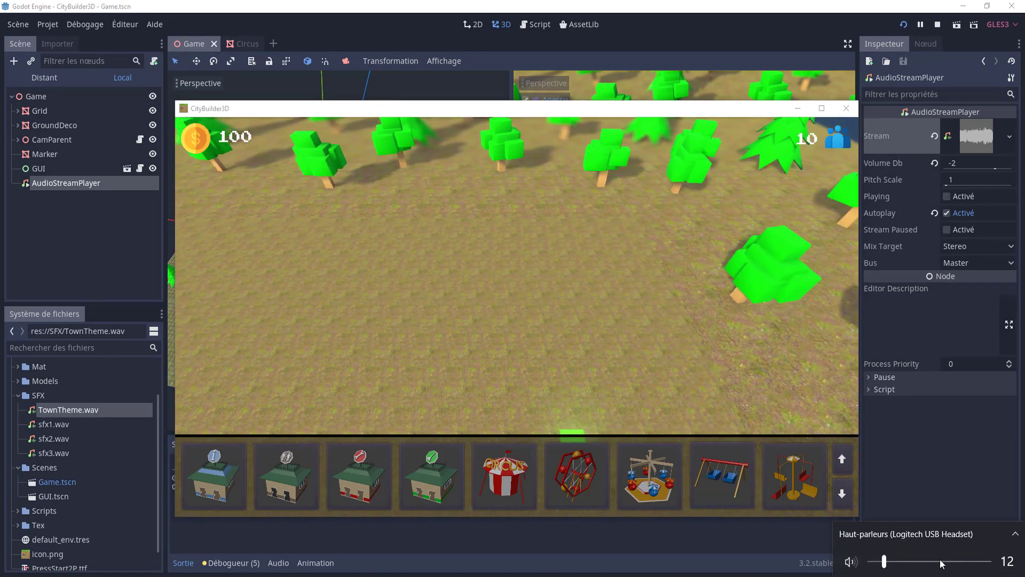
{"action": "left_click", "coordinate": [878, 562]}
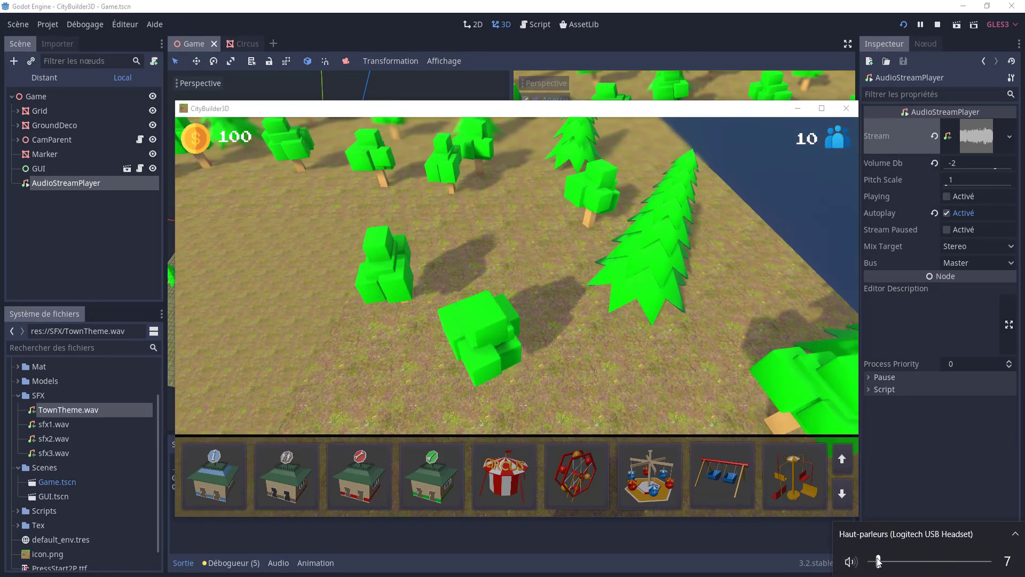
{"action": "left_click", "coordinate": [846, 108]}
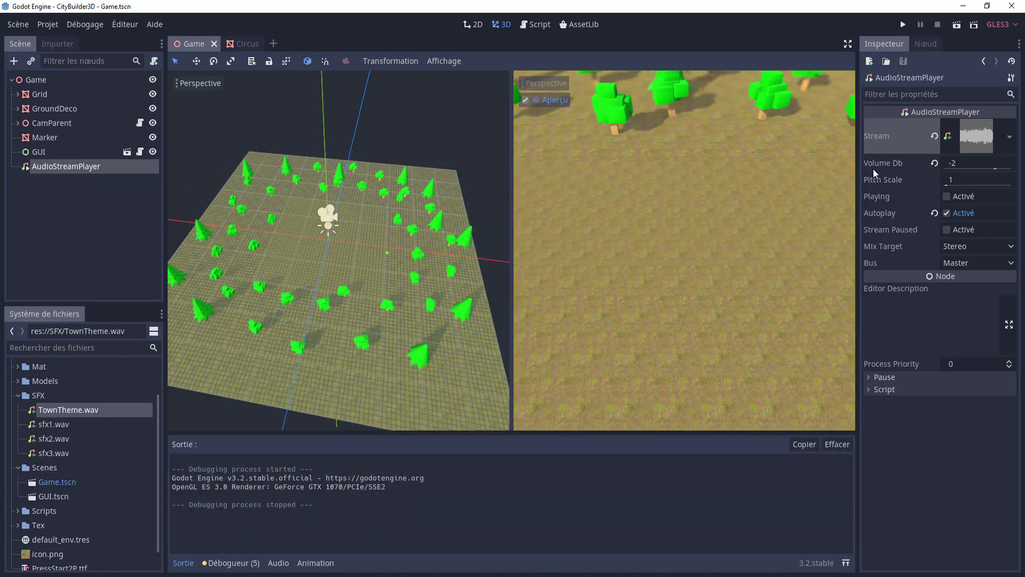
{"action": "left_click_drag", "start_coordinate": [988, 170], "coordinate": [968, 170]}
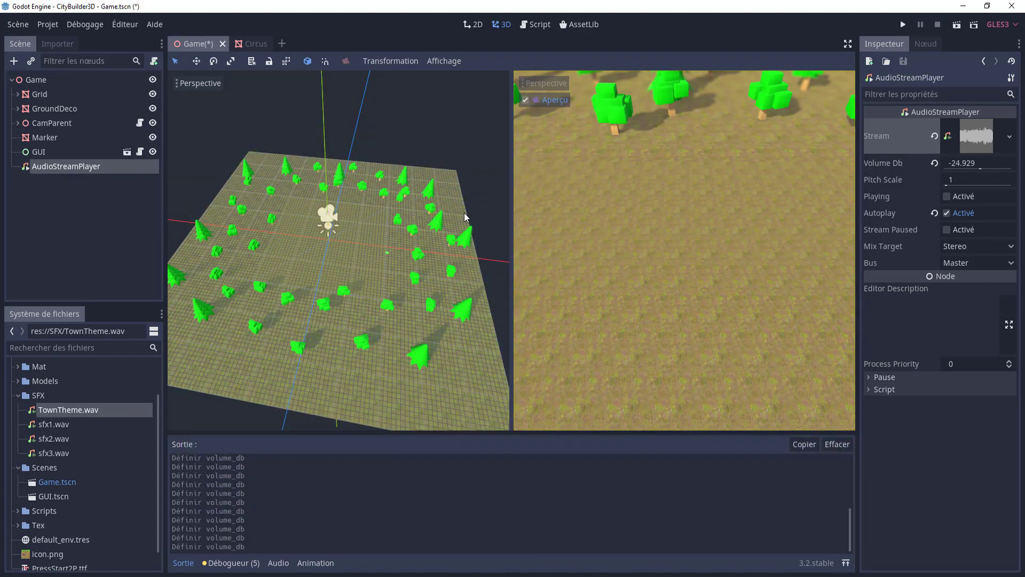
Rerun the game and place three circus tents to test the quieter music.
{"action": "key", "text": "F5"}
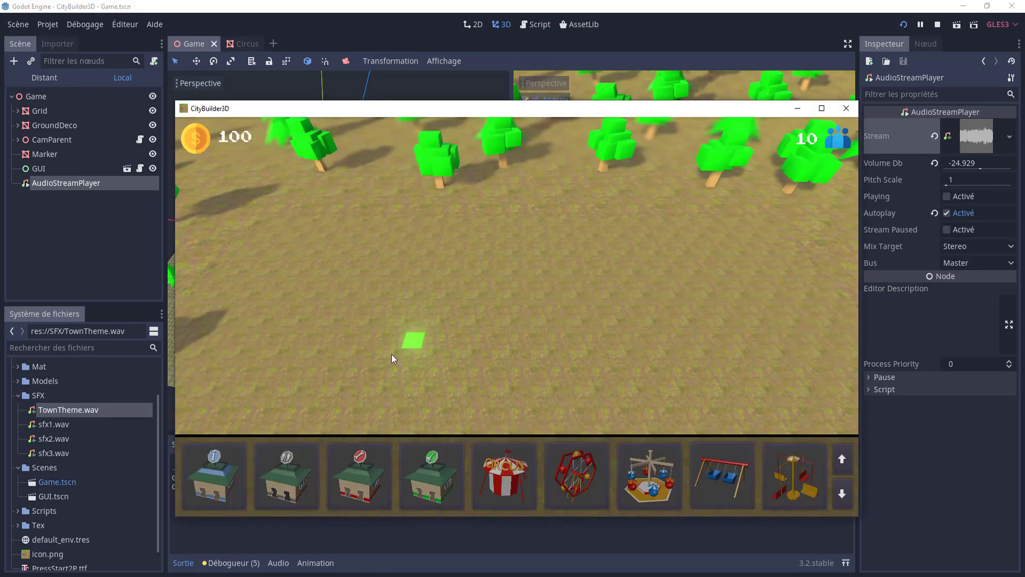
{"action": "left_click", "coordinate": [531, 469]}
{"action": "left_click", "coordinate": [433, 288]}
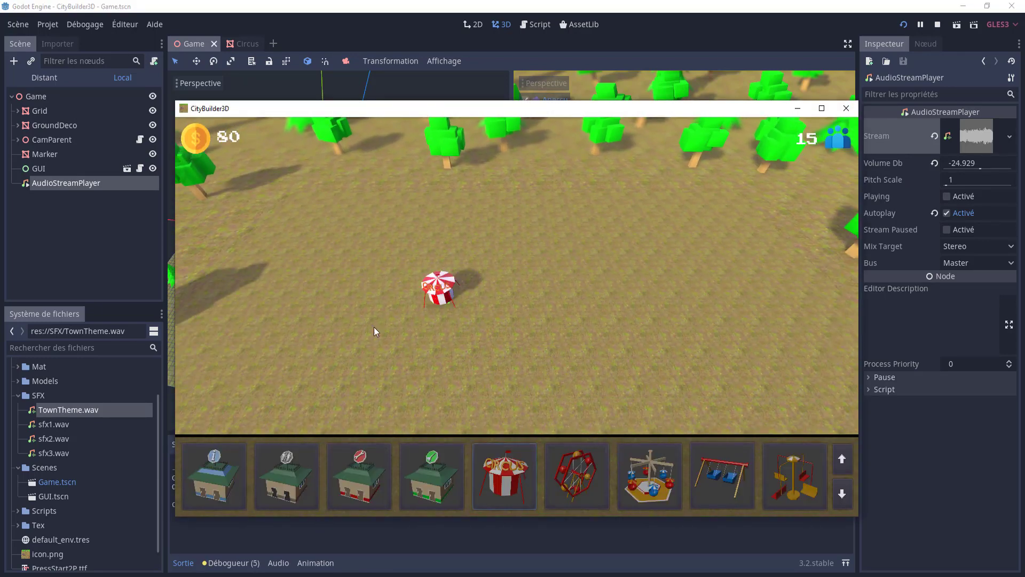
{"action": "left_click", "coordinate": [374, 327]}
{"action": "left_click", "coordinate": [687, 257]}
Stop the game, set the music player's Volume Db to exactly -25, and save the Game scene.
{"action": "left_click", "coordinate": [846, 108]}
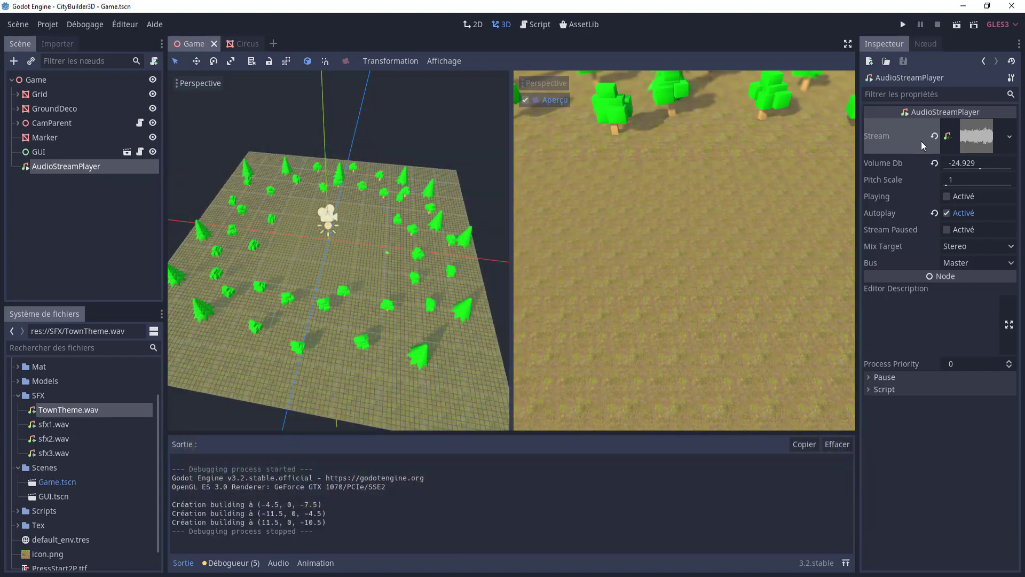
{"action": "left_click", "coordinate": [961, 169]}
{"action": "type", "text": "-25"}
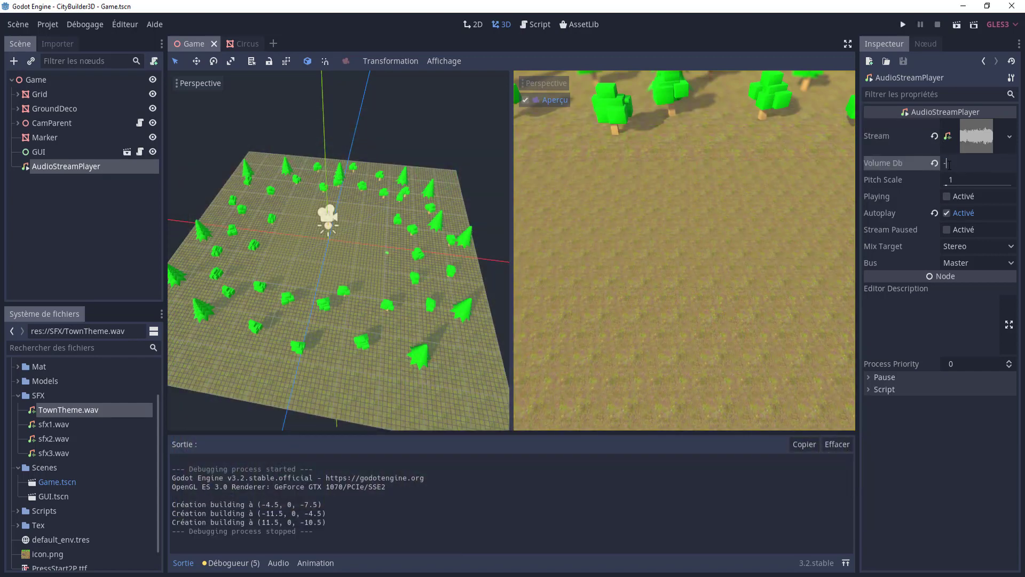
{"action": "key", "text": "Return"}
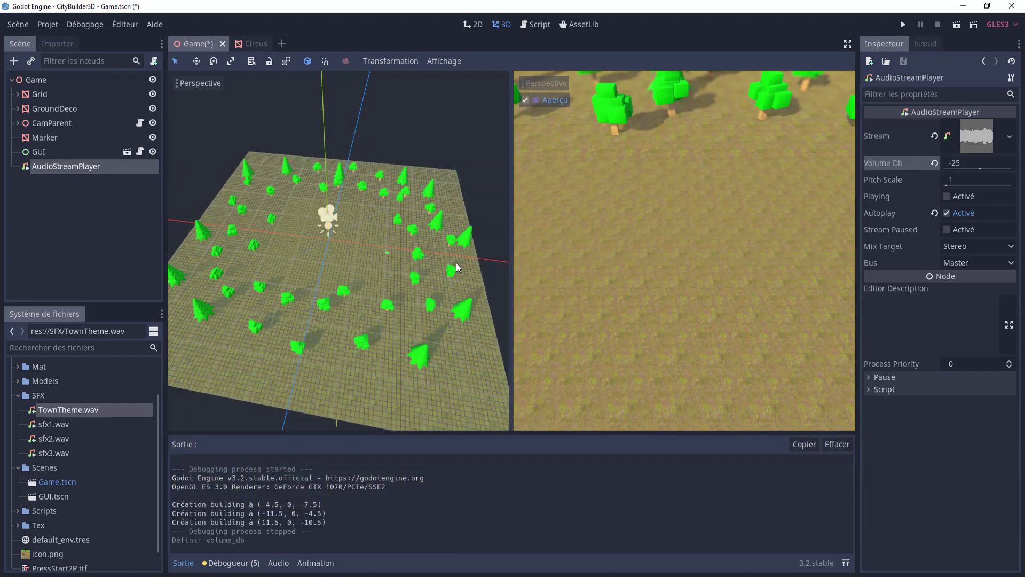
{"action": "key", "text": "ctrl+s"}
{"action": "scroll", "coordinate": [267, 252], "scroll_direction": "up", "scroll_amount": 5}
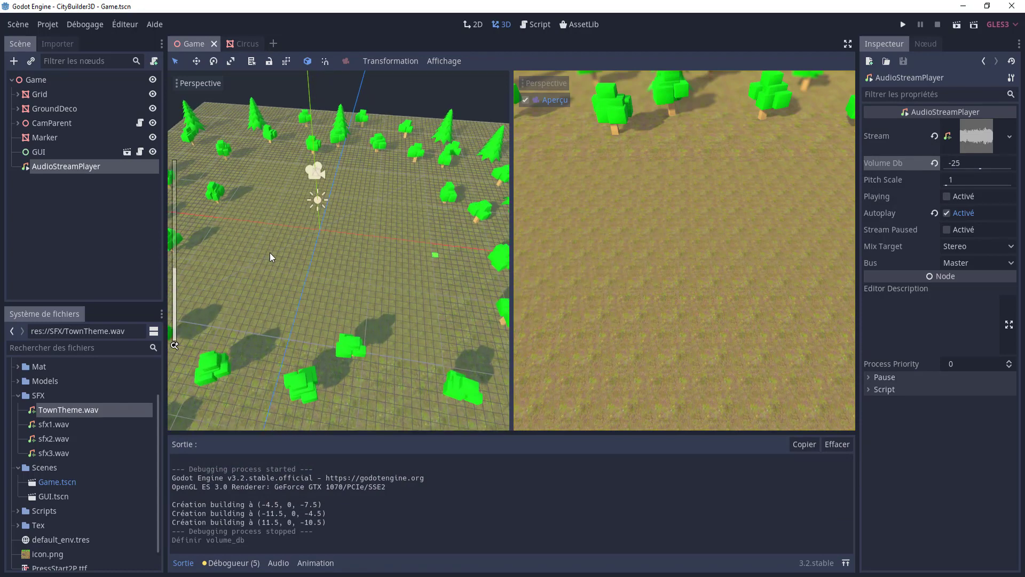
{"action": "mouse_move", "coordinate": [292, 261]}
{"action": "middle_mouse_down"}
{"action": "mouse_move", "coordinate": [287, 247]}
{"action": "mouse_move", "coordinate": [300, 226]}
{"action": "mouse_move", "coordinate": [225, 246]}
{"action": "middle_mouse_up"}
{"action": "scroll", "coordinate": [281, 252], "scroll_direction": "down", "scroll_amount": 6}
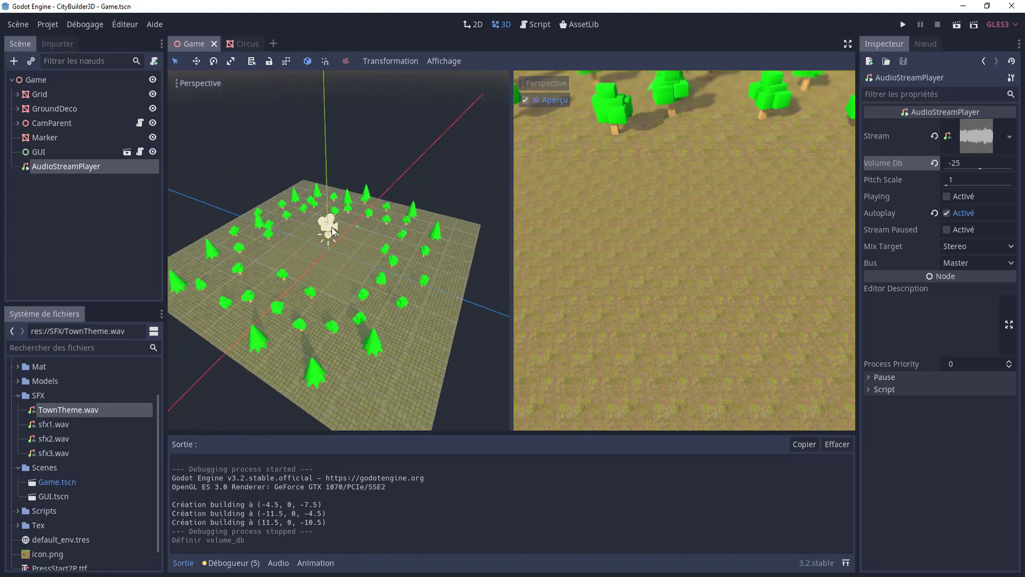
{"action": "scroll", "coordinate": [226, 246], "scroll_direction": "up", "scroll_amount": 5}
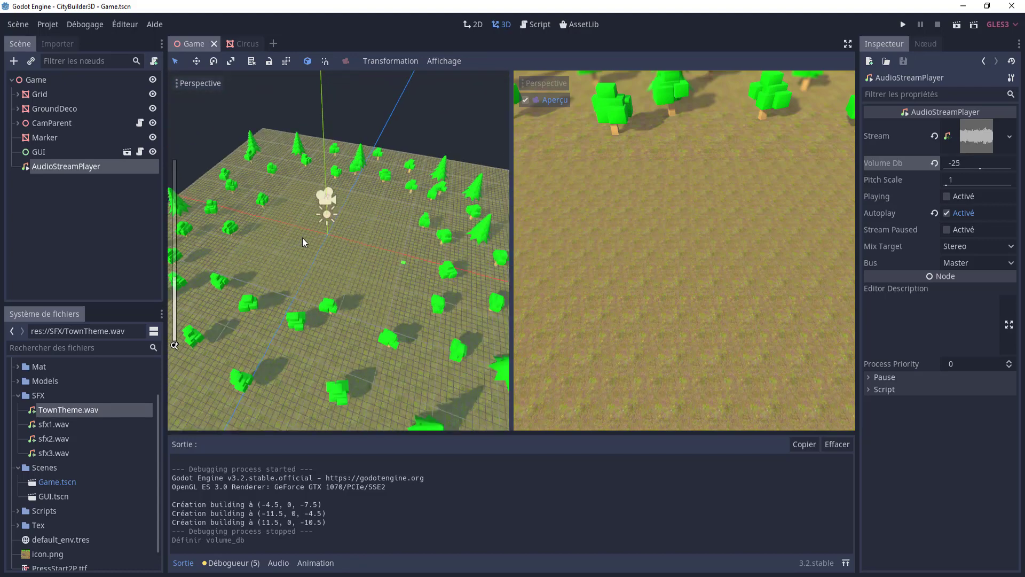